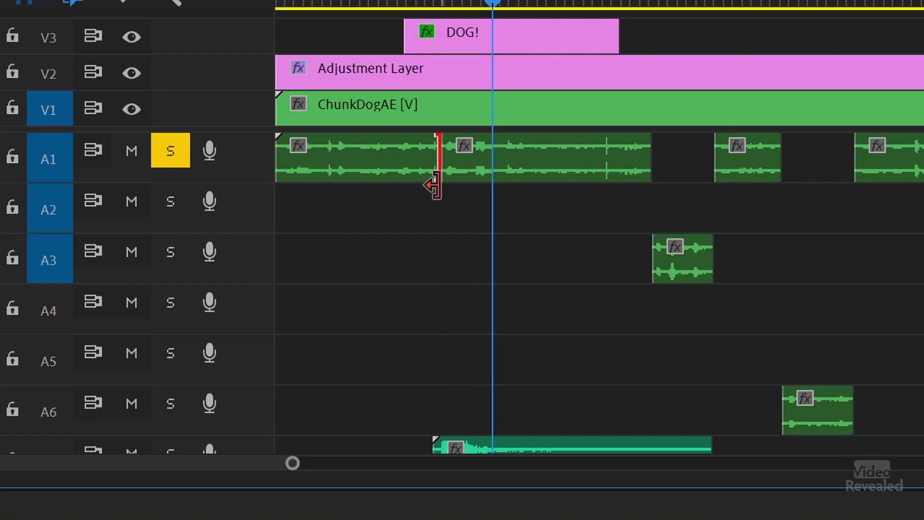
# Step: Remove the cut between the first two audio segments on A1 and turn off solo for that track
pyautogui.press('Delete')
pyautogui.moveTo(451, 7); pyautogui.dragTo(430, 5)
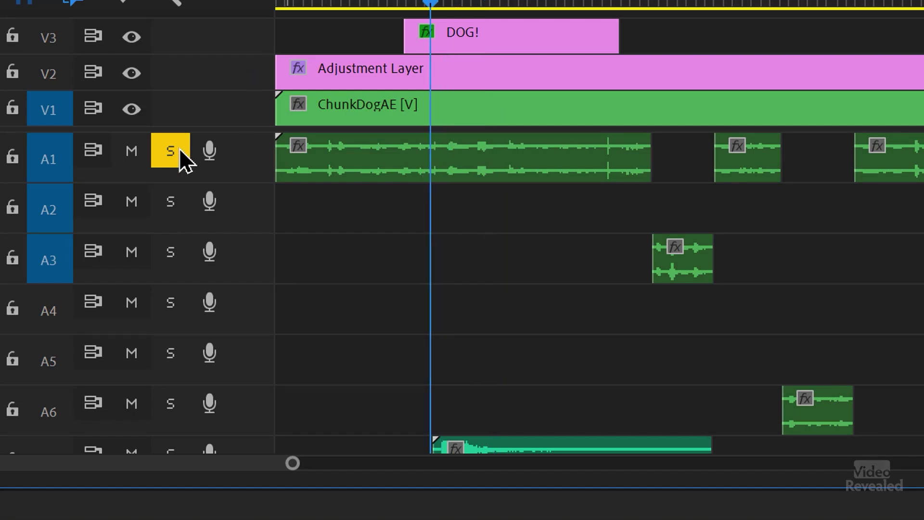
pyautogui.click(171, 151)
# Step: Play from 00;00;04;13 to locate the phrase and cut the ChunkDogAE clip near 00;00;04;21
pyautogui.press('=')
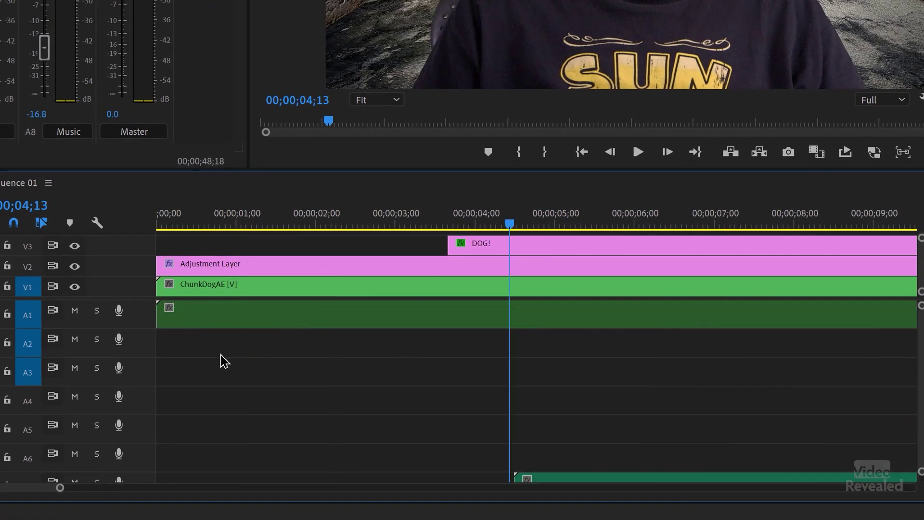
pyautogui.press('space')
pyautogui.press('space')
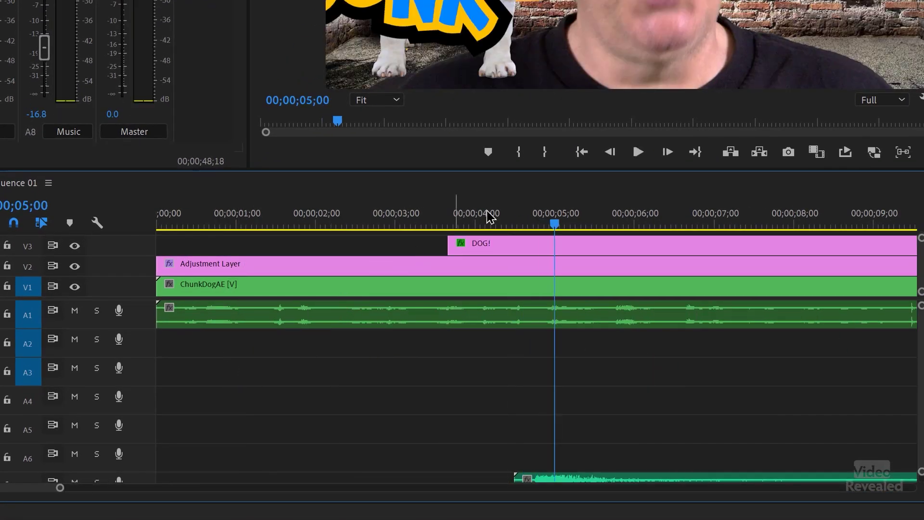
pyautogui.click(533, 221)
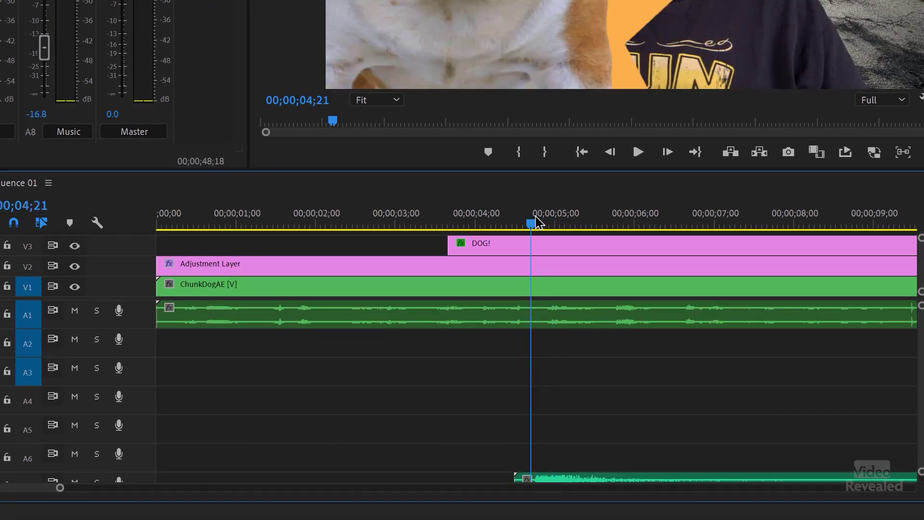
pyautogui.press('c')
pyautogui.click(535, 320)
# Step: Play through the phrase and cut the ChunkDogAE clip again shortly before 00;00;06;19
pyautogui.press('space')
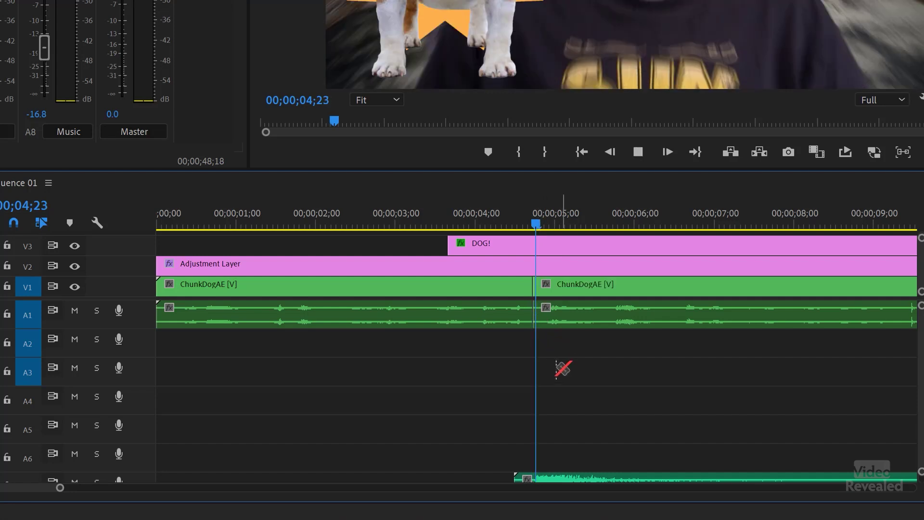
pyautogui.press('space')
pyautogui.click(670, 317)
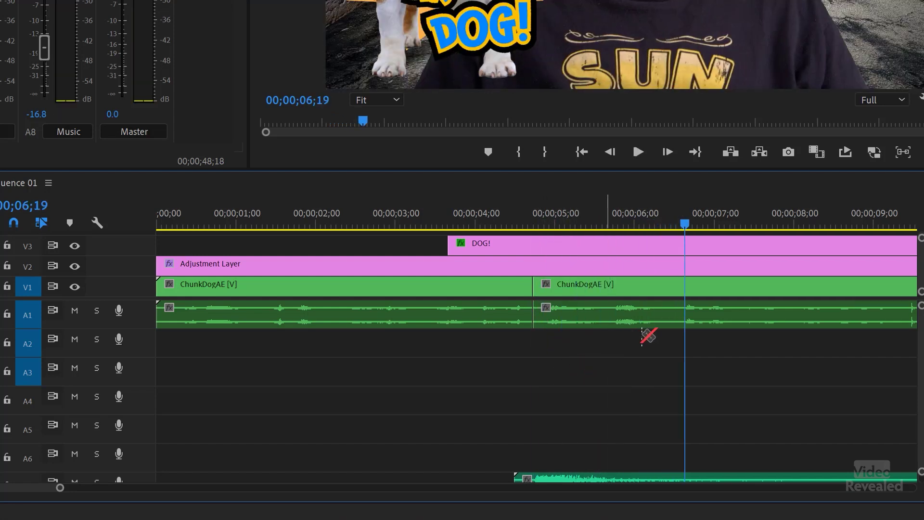
pyautogui.click(674, 315)
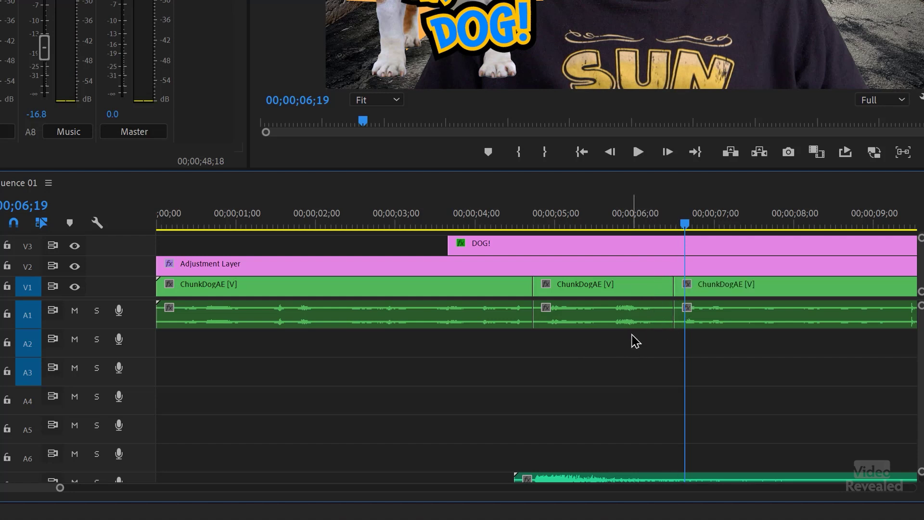
# Step: Move the audio of the middle ChunkDogAE segment down to track A2 and play that section
pyautogui.click(620, 319)
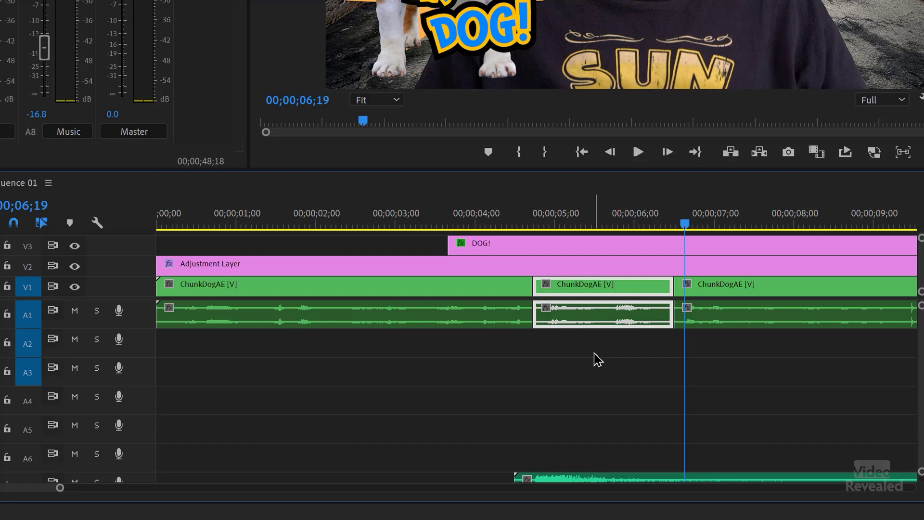
pyautogui.hotkey('alt', 'Down')
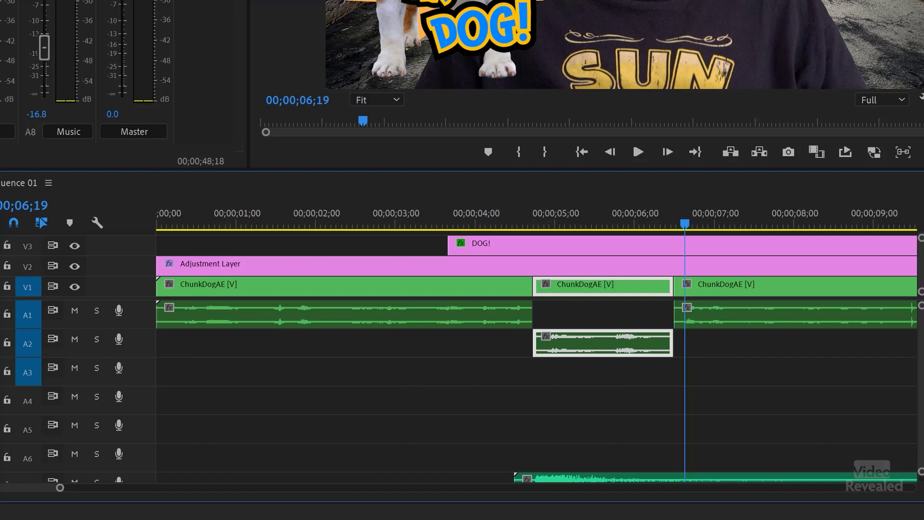
pyautogui.click(501, 219)
pyautogui.press('space')
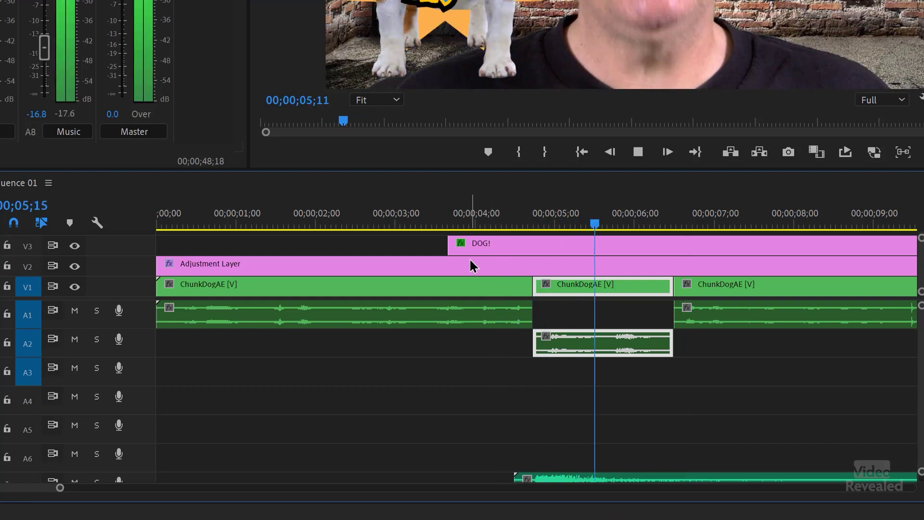
pyautogui.press('space')
pyautogui.click(597, 223)
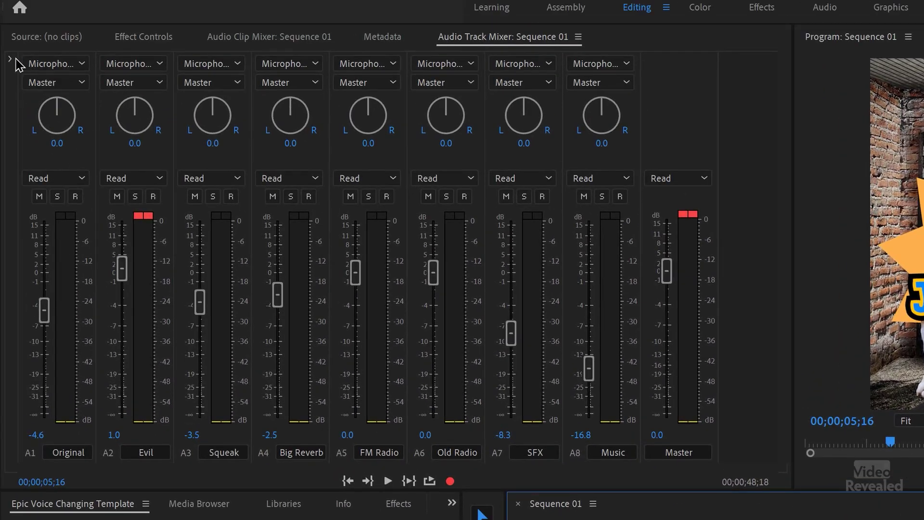
# Step: Reveal the effects and sends area of the Audio Track Mixer and bypass the Analog Delay on the Evil track
pyautogui.click(10, 59)
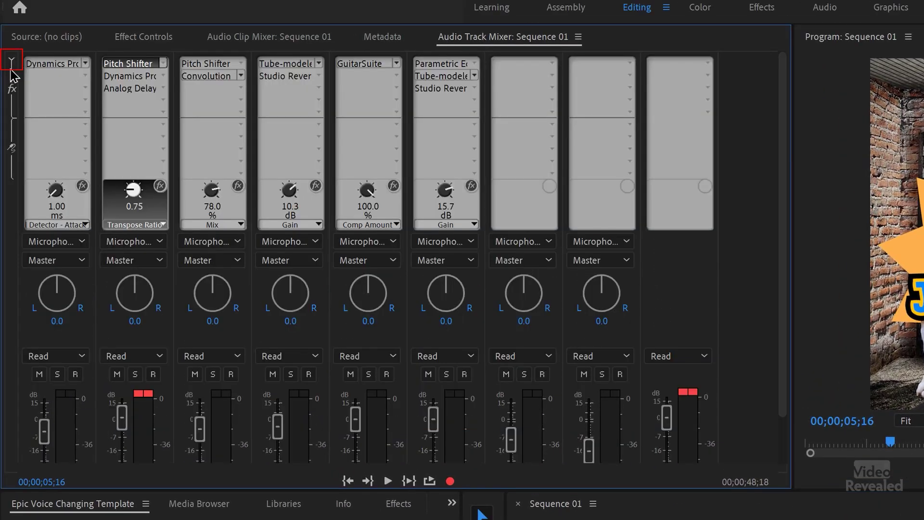
pyautogui.click(132, 75)
pyautogui.click(147, 89)
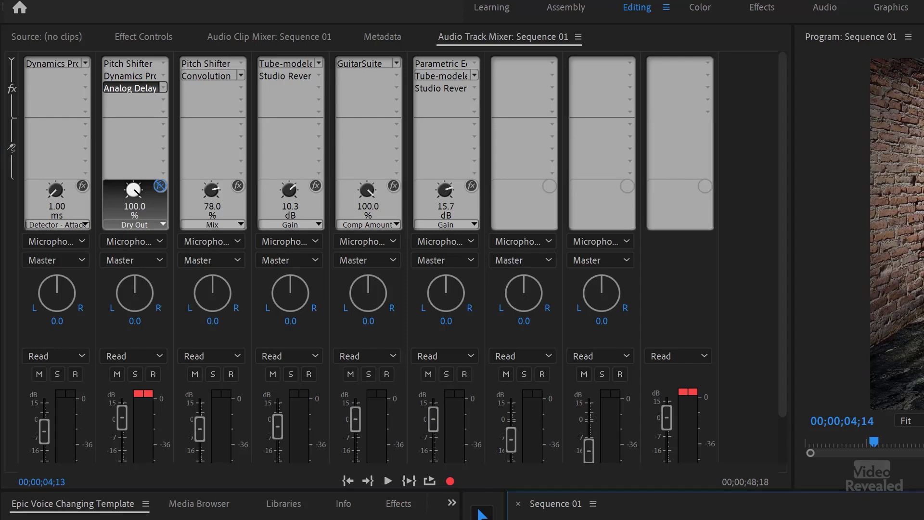
# Step: Solo the Evil track and play its clip with the Analog Delay bypassed
pyautogui.press('space')
pyautogui.click(135, 373)
pyautogui.press('space')
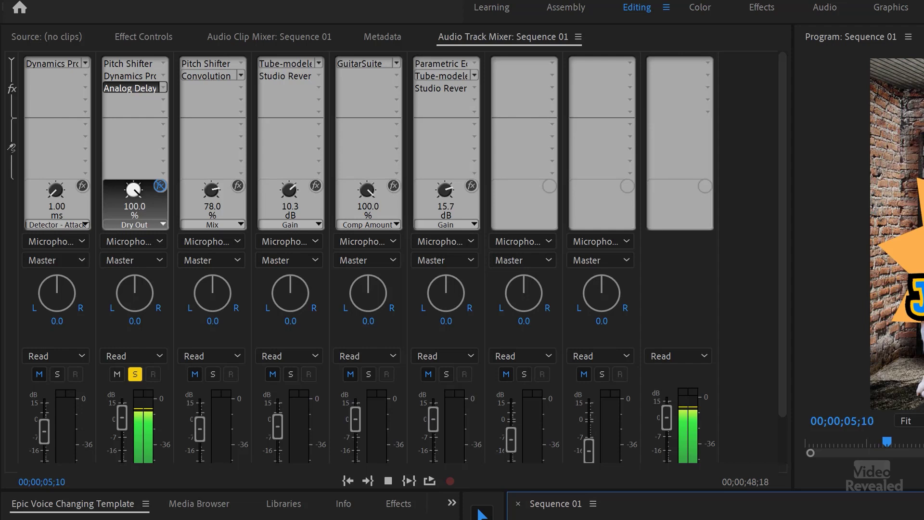
pyautogui.press('space')
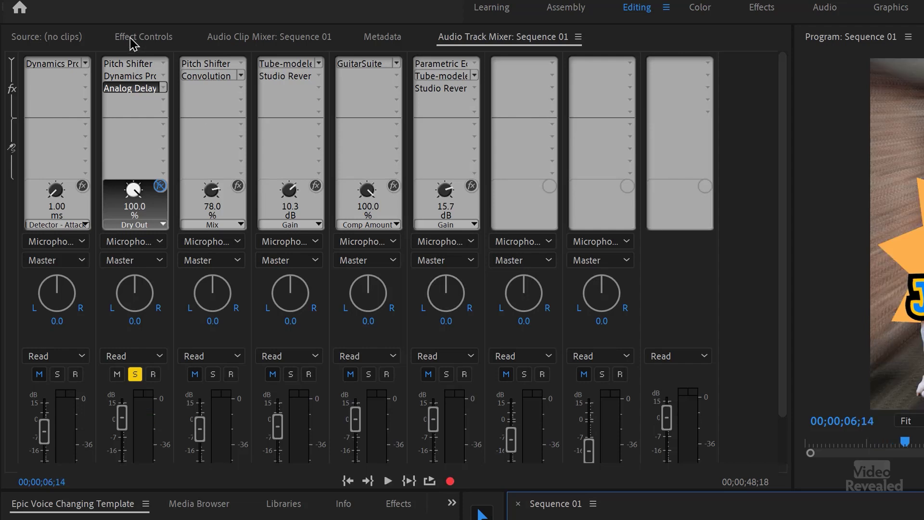
# Step: Audition the soloed Evil track with its Dynamics effect, and again with the Analog Delay re-enabled
pyautogui.click(132, 77)
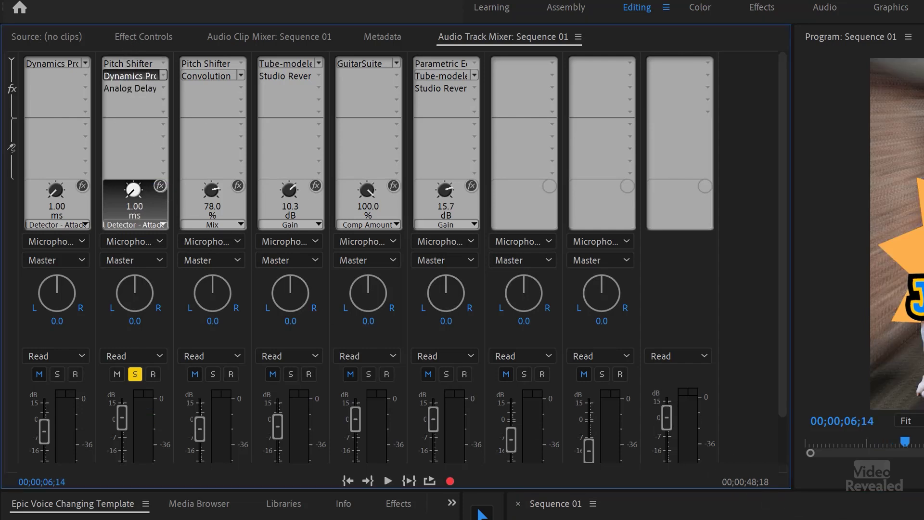
pyautogui.press('space')
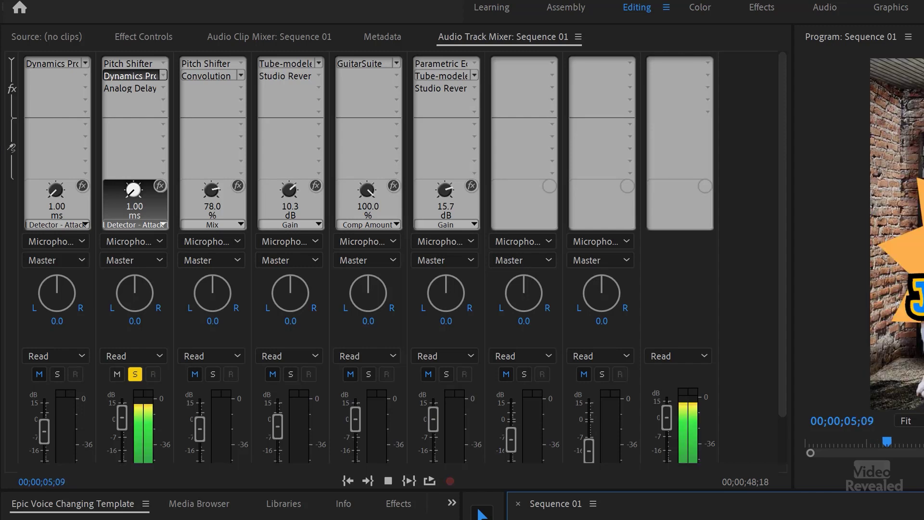
pyautogui.press('space')
pyautogui.click(126, 88)
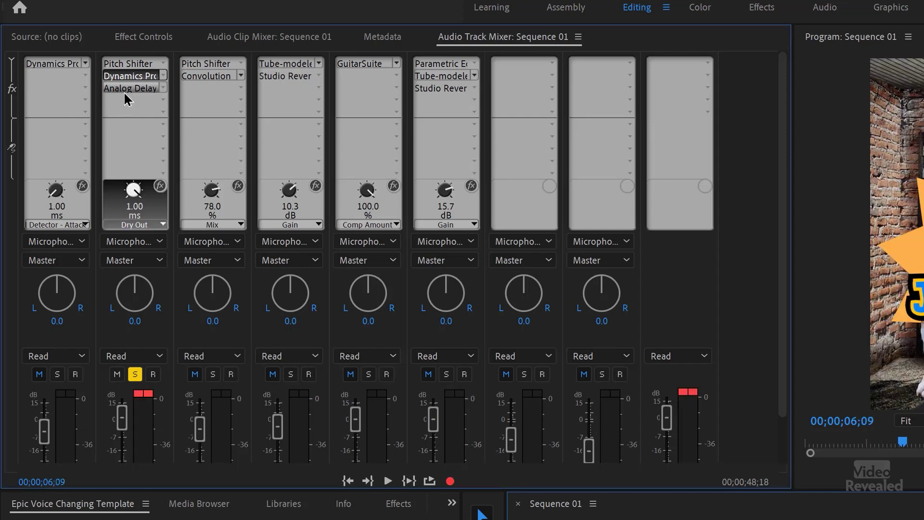
pyautogui.press('space')
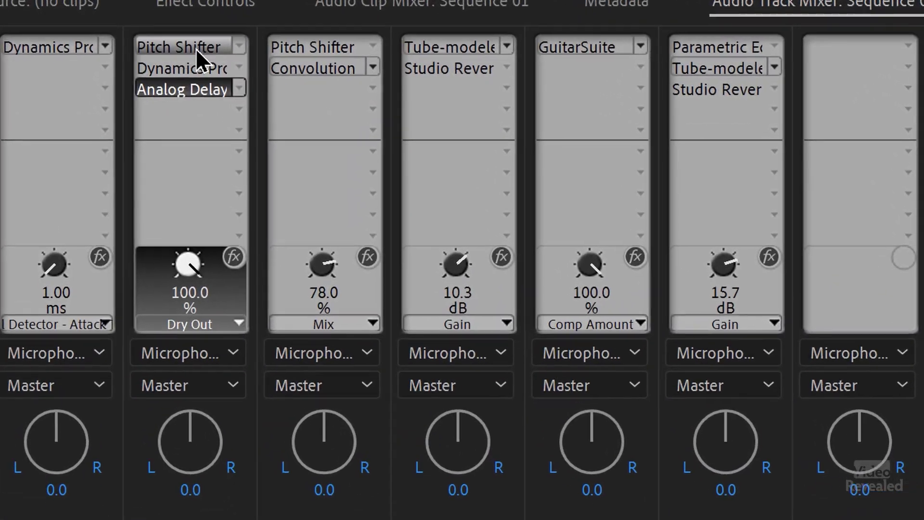
# Step: Examine the effect categories available for the Evil track's first slot, including Special and Time and Pitch
pyautogui.click(197, 47)
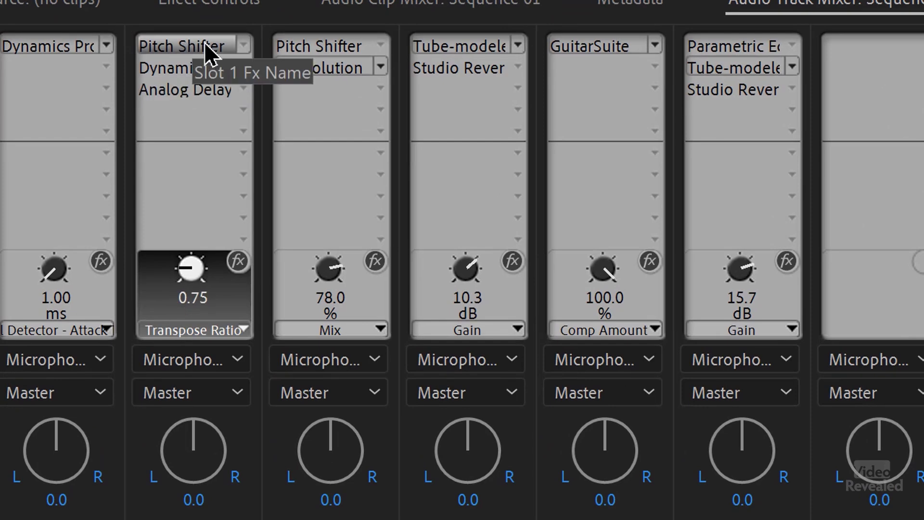
pyautogui.click(244, 46)
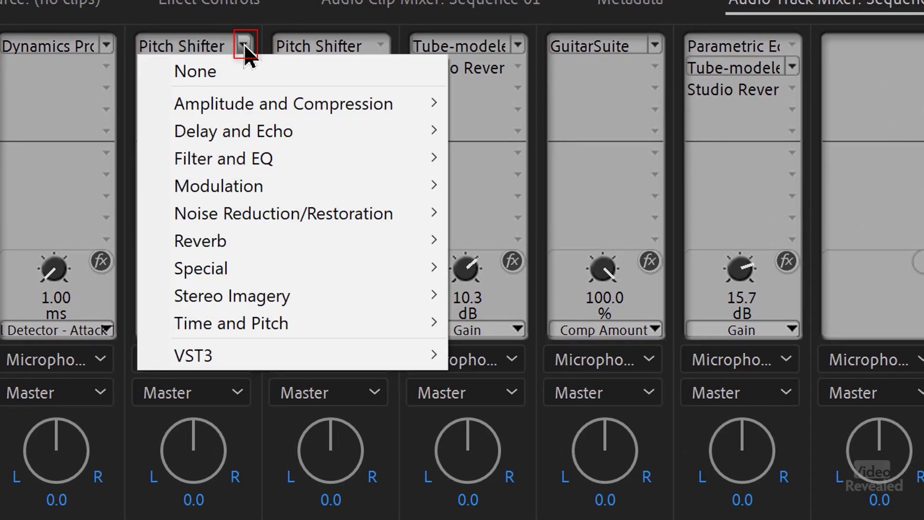
pyautogui.moveTo(281, 260)
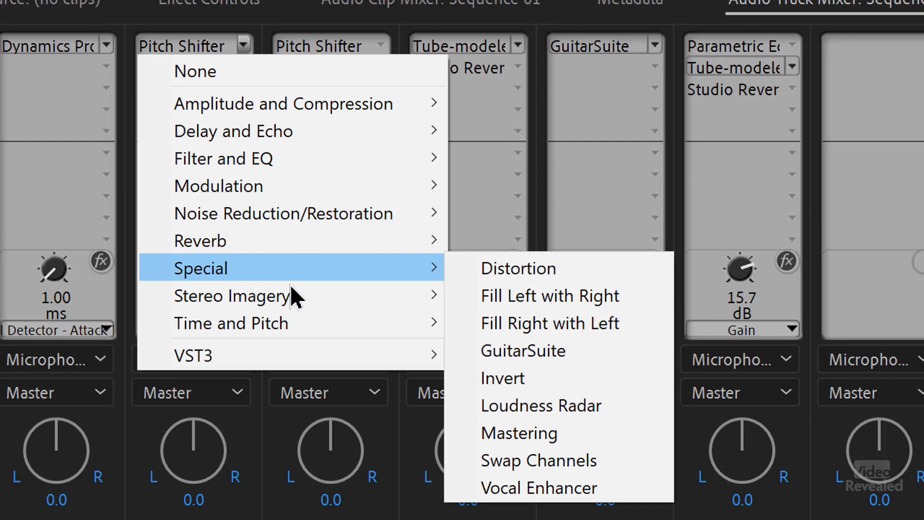
pyautogui.moveTo(291, 318)
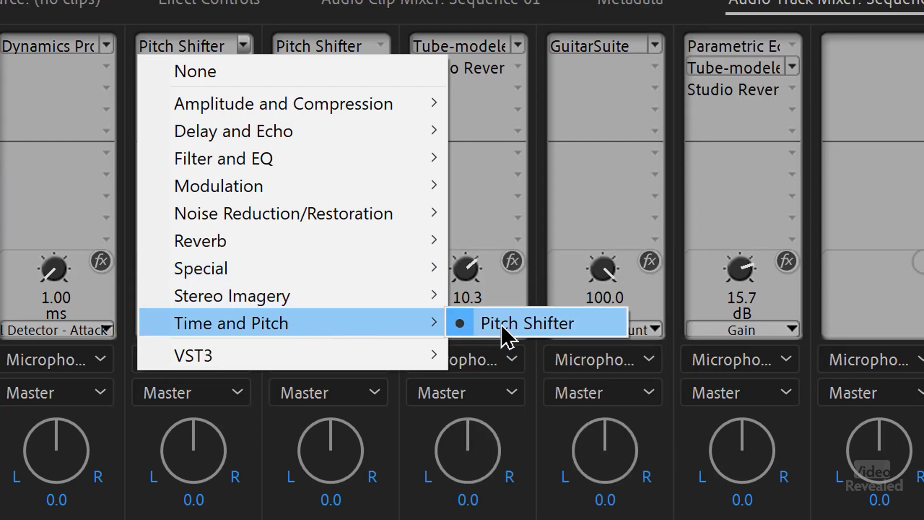
pyautogui.click(170, 43)
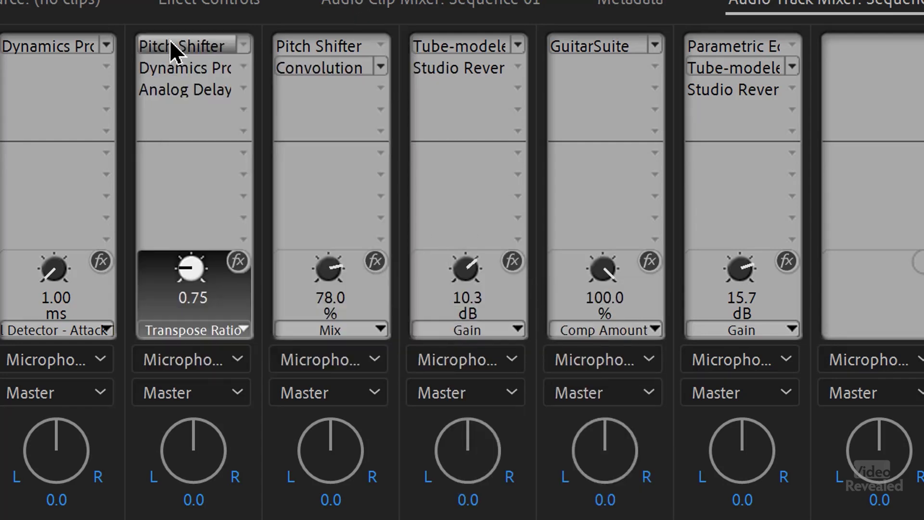
# Step: Open the Evil track's Pitch Shifter editor and examine its presets, keeping The Dark Lord with High Precision
pyautogui.doubleClick(174, 43)
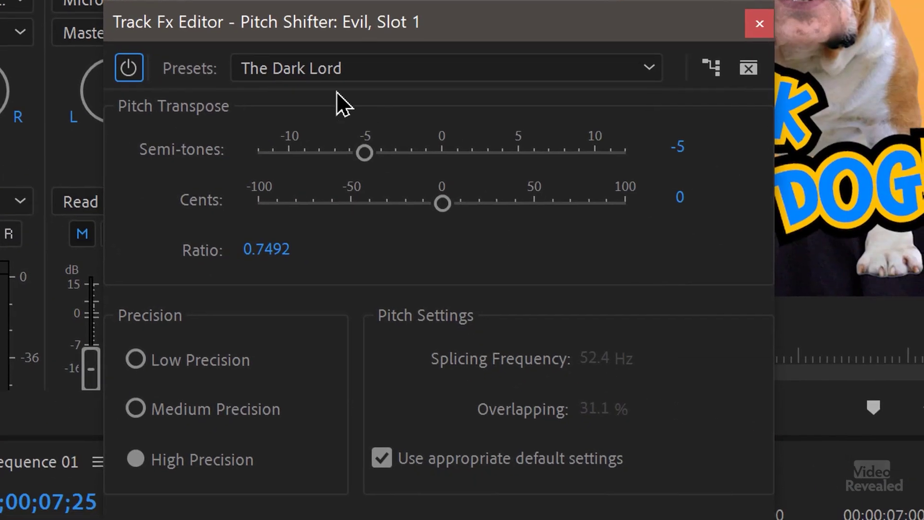
pyautogui.click(370, 80)
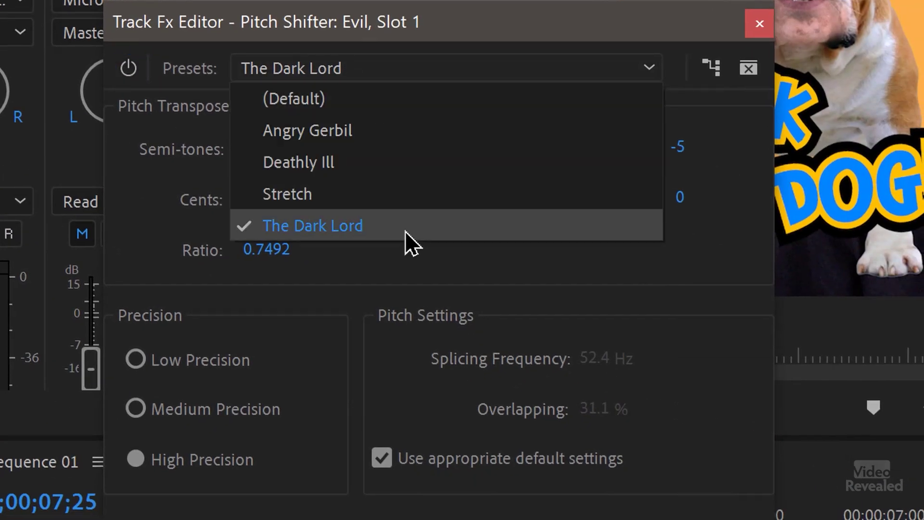
pyautogui.click(230, 450)
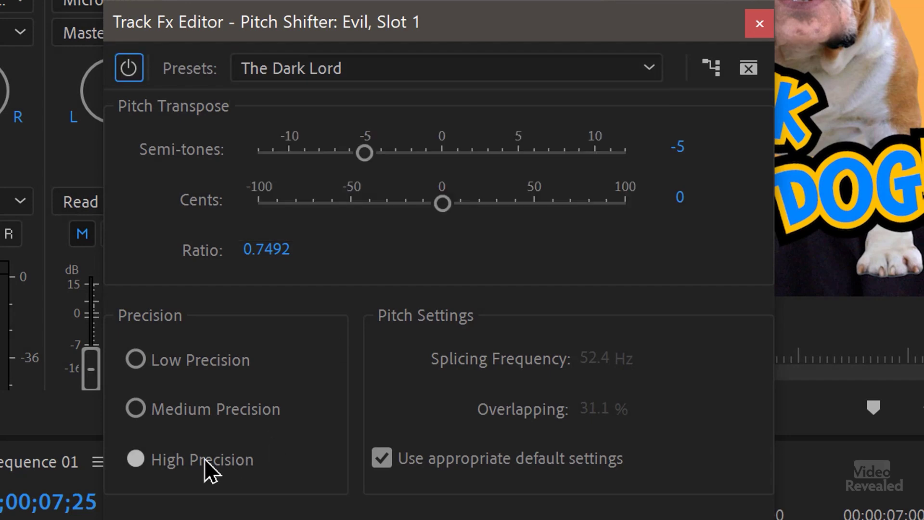
# Step: Try the Pitch Shifter with Low Precision and default settings off, and restore High Precision with appropriate default settings
pyautogui.click(194, 350)
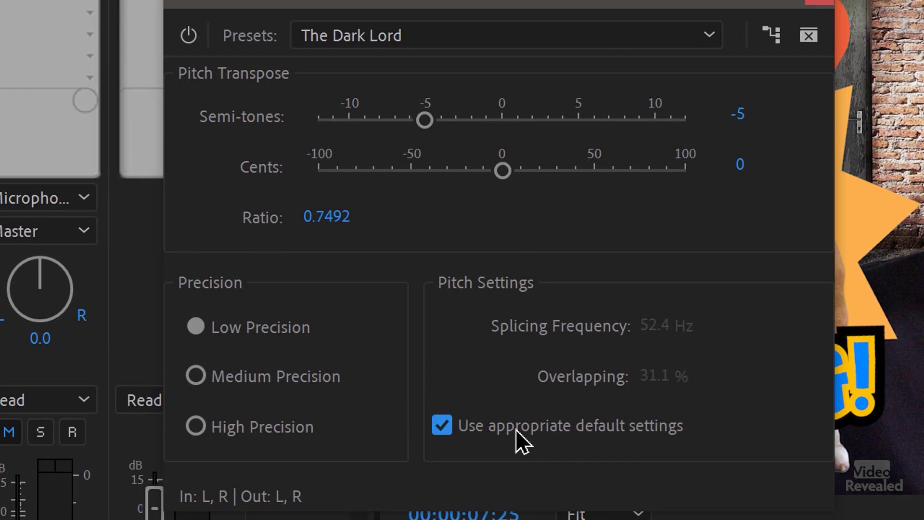
pyautogui.click(516, 429)
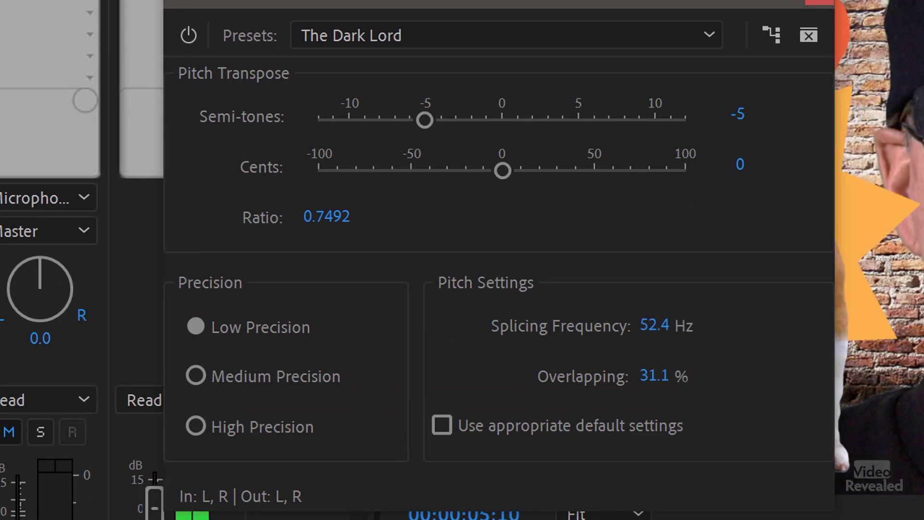
pyautogui.click(243, 424)
pyautogui.click(441, 425)
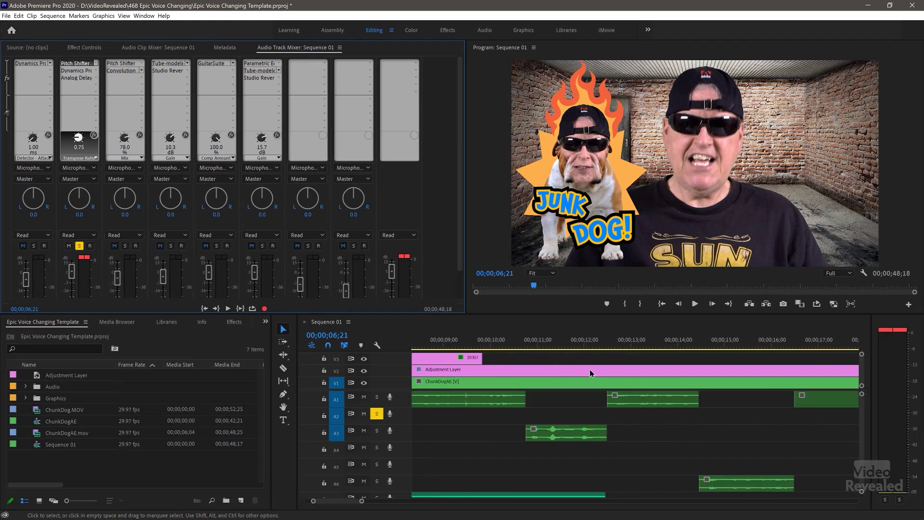
# Step: Turn off solo for the Evil track, solo the Squeak track A3 and play its clip from 00;00;10;19
pyautogui.click(506, 344)
pyautogui.click(376, 414)
pyautogui.press('space')
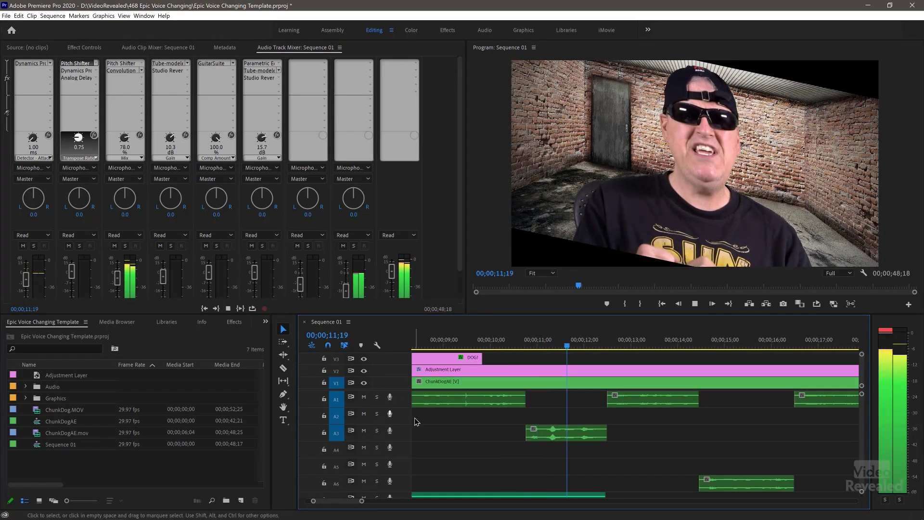
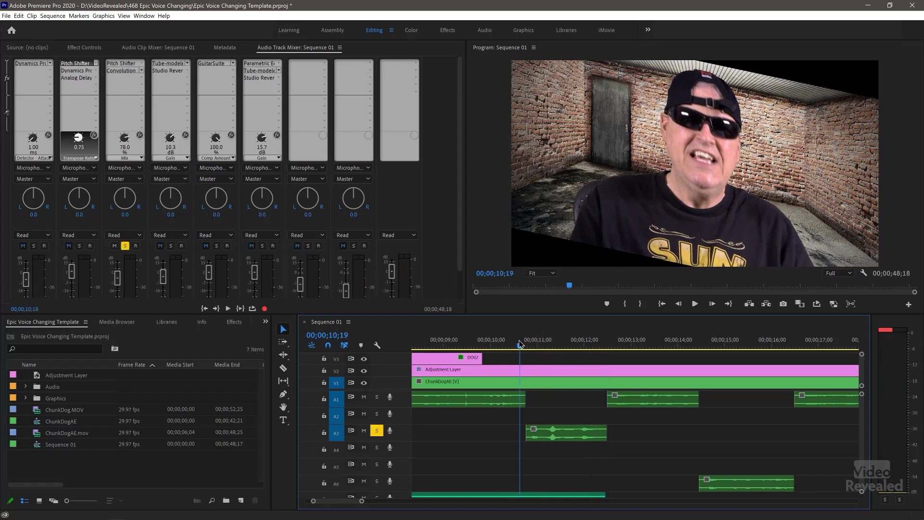
pyautogui.press('space')
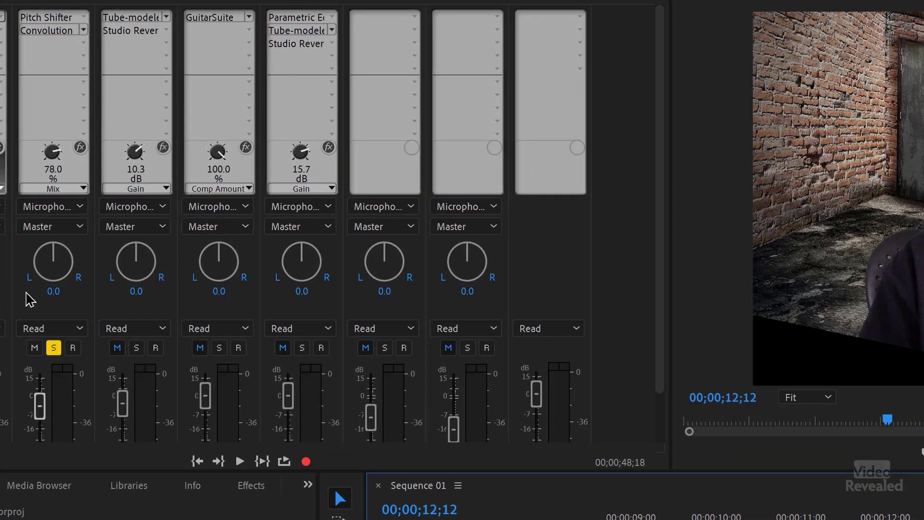
# Step: Examine the Squeak track's Pitch Shifter settings in its effect editor and close the editor
pyautogui.doubleClick(60, 18)
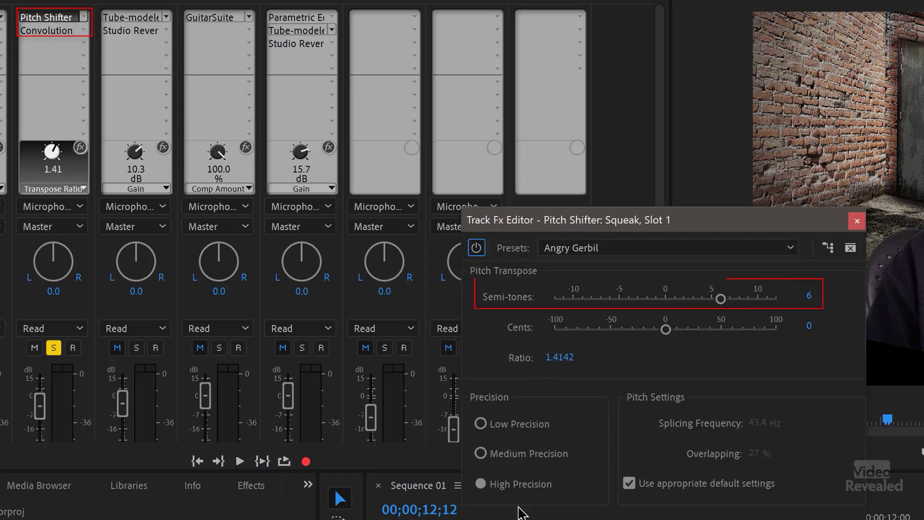
pyautogui.click(857, 220)
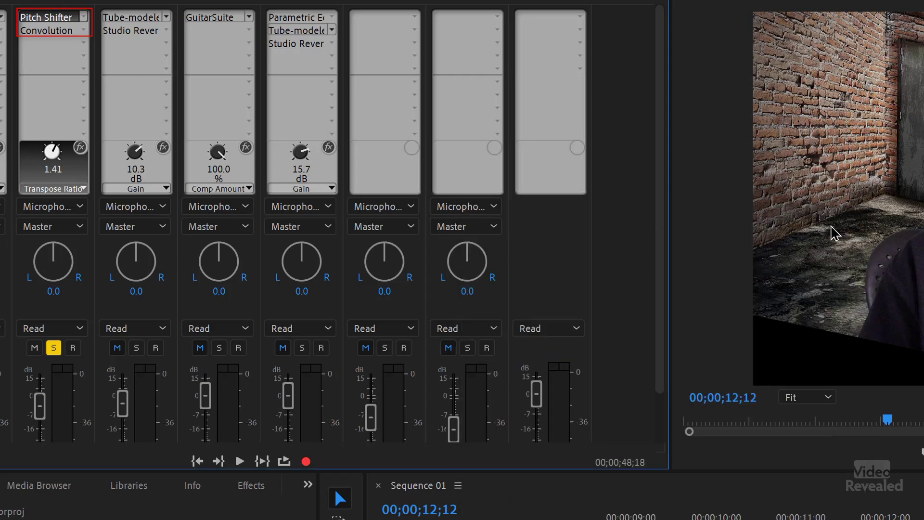
# Step: Examine the Squeak track's Convolution Reverb settings and its place among the Reverb effects, then reopen its effect editor
pyautogui.doubleClick(48, 32)
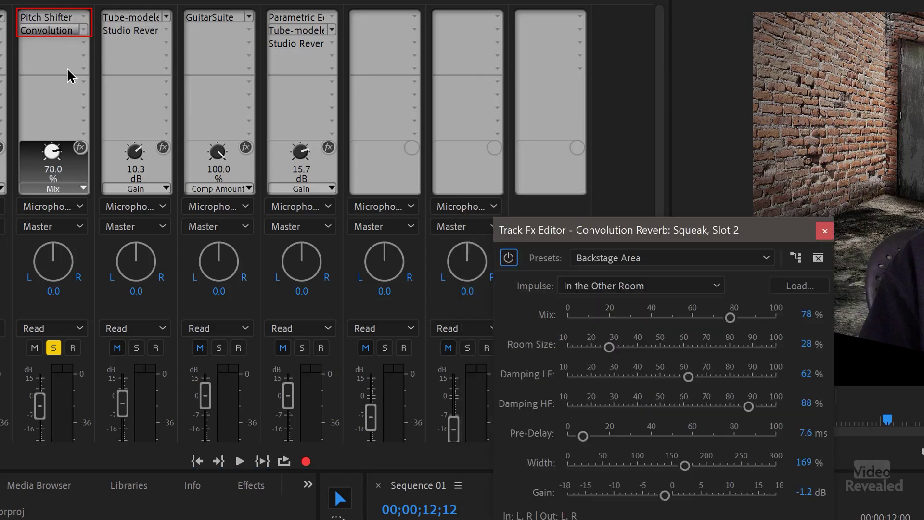
pyautogui.click(824, 231)
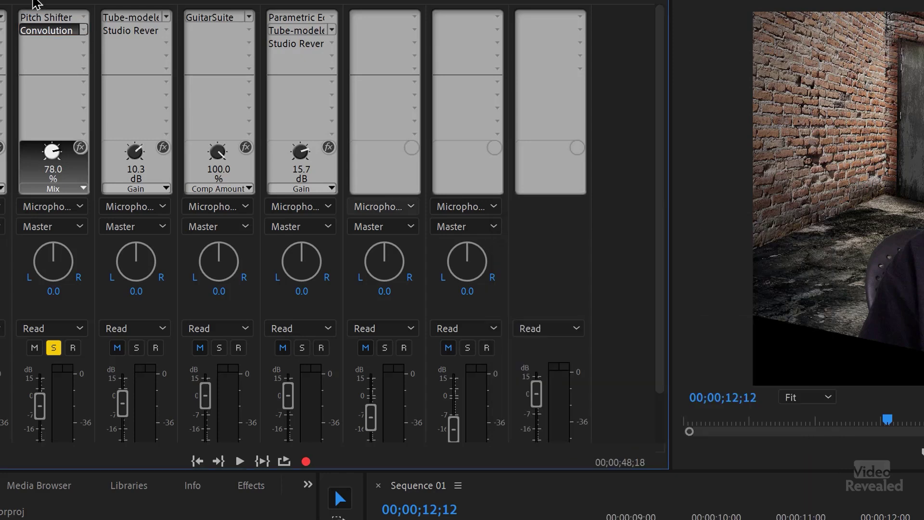
pyautogui.click(85, 31)
pyautogui.moveTo(107, 147)
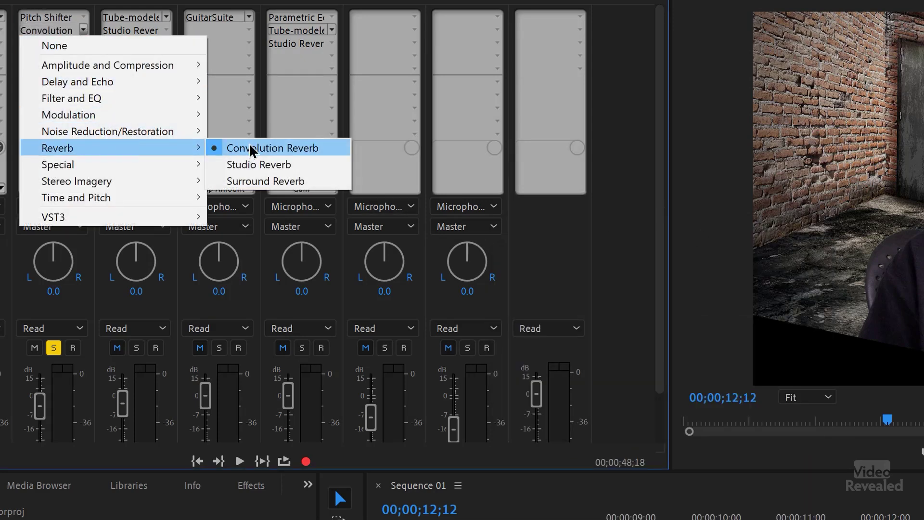
pyautogui.click(101, 25)
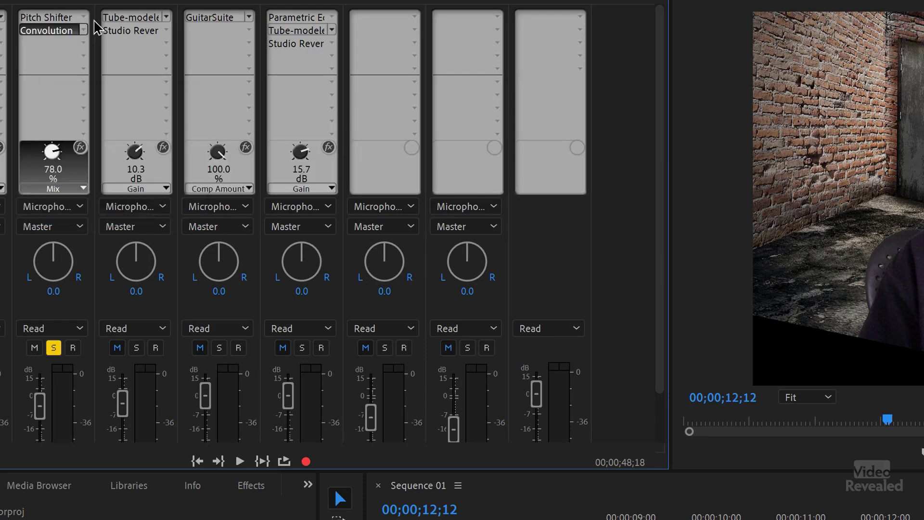
pyautogui.doubleClick(60, 32)
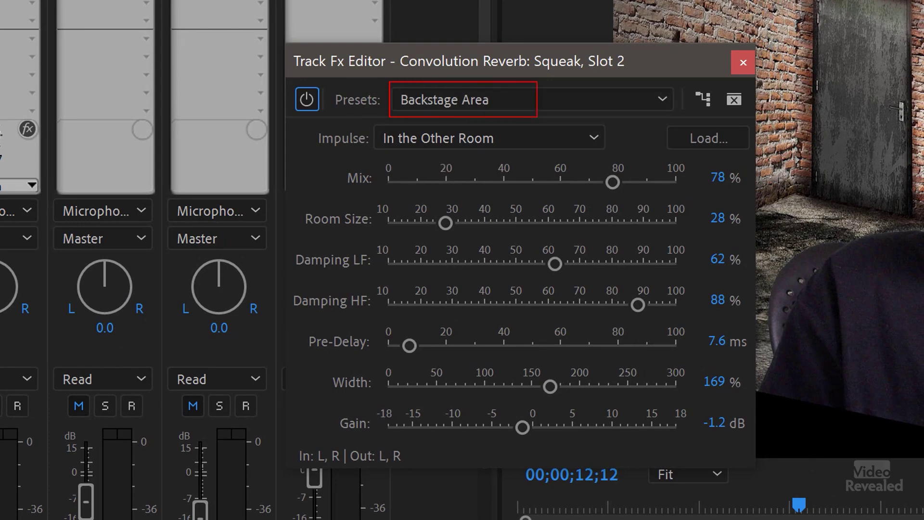
# Step: Try the A Cold House preset on the Squeak track's Convolution Reverb during playback, restore and play Backstage Area, and close the editor
pyautogui.press('space')
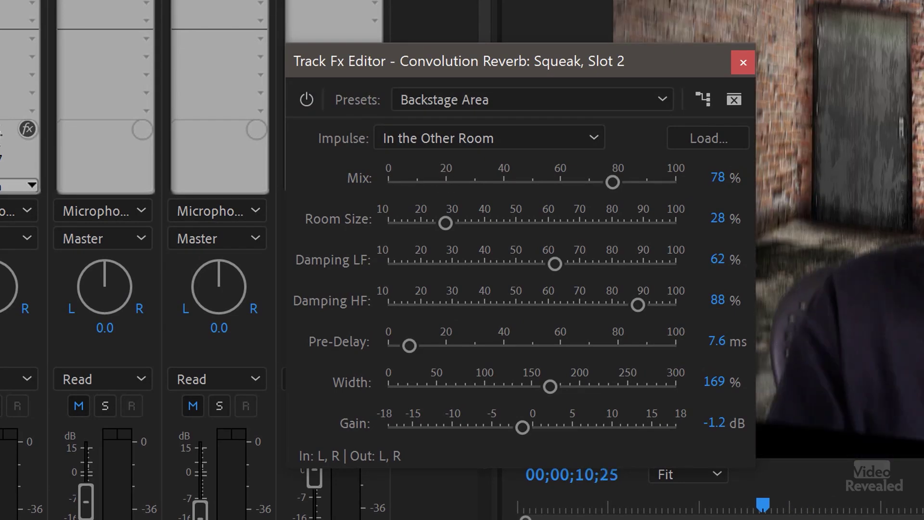
pyautogui.click(469, 102)
pyautogui.click(475, 152)
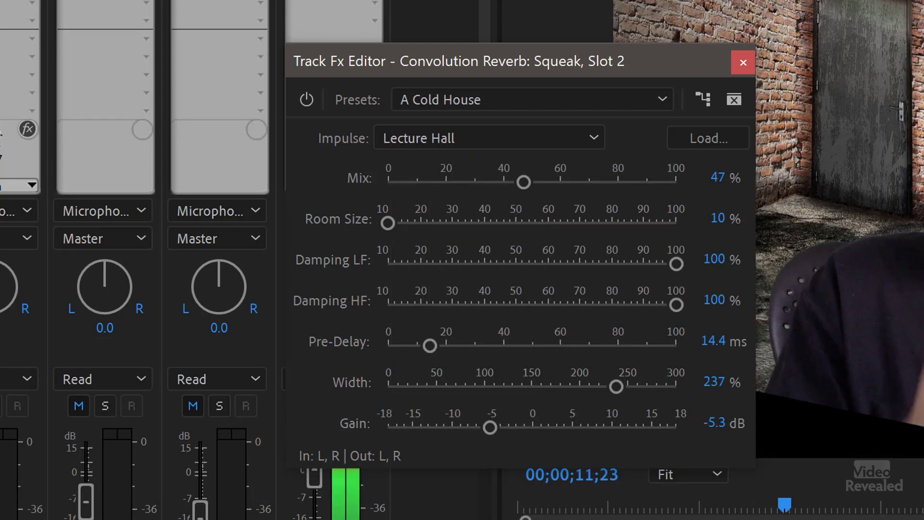
pyautogui.click(489, 99)
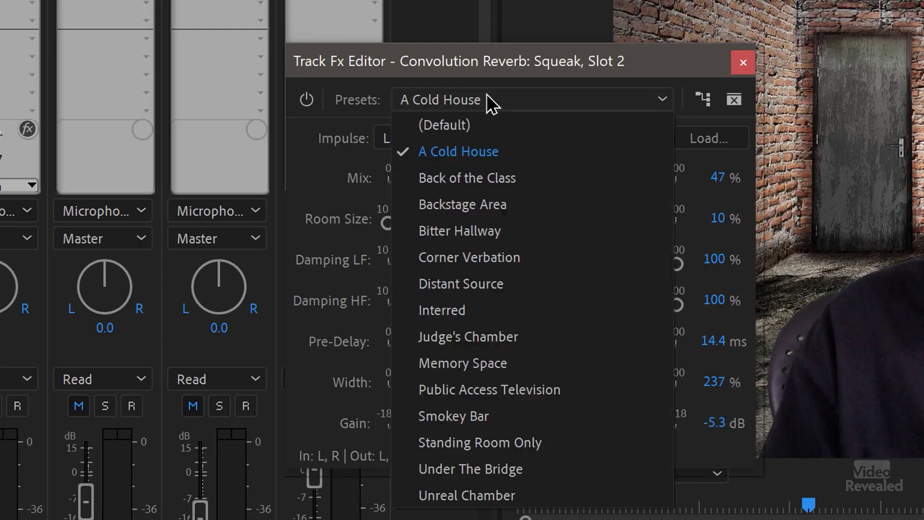
pyautogui.click(491, 210)
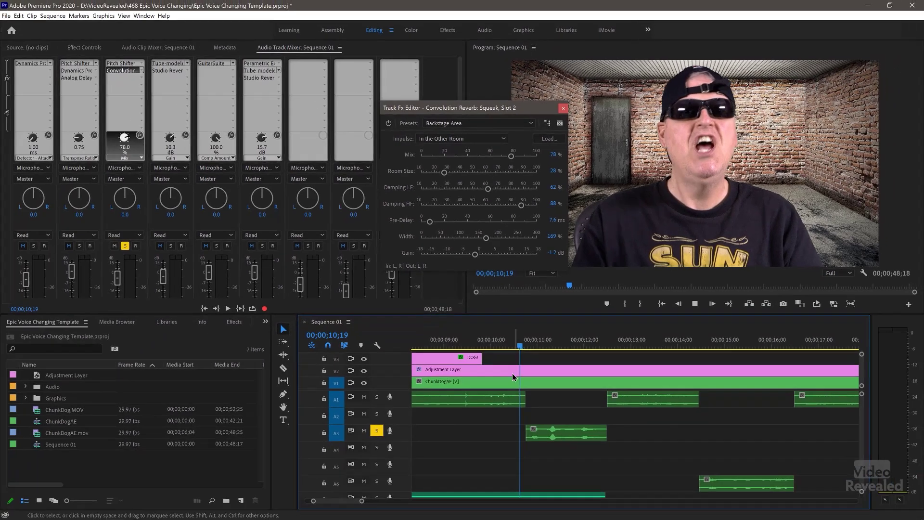
pyautogui.press('space')
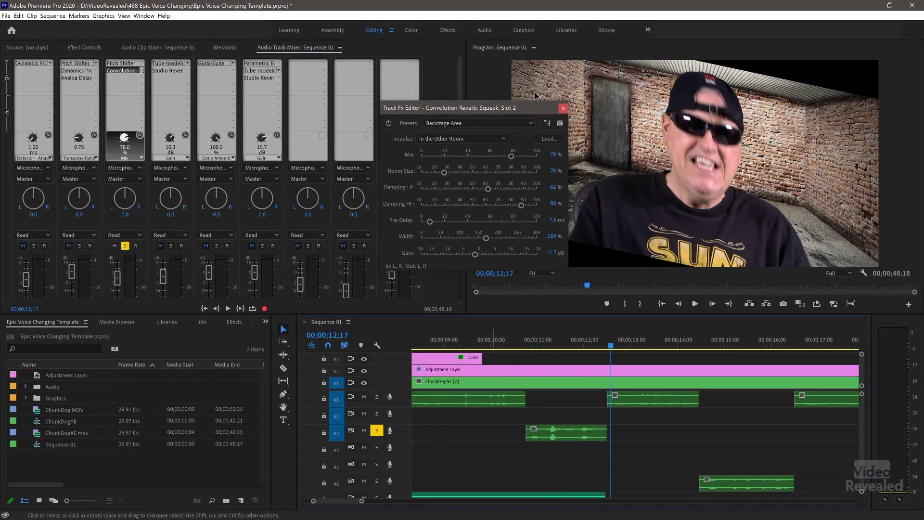
pyautogui.click(561, 110)
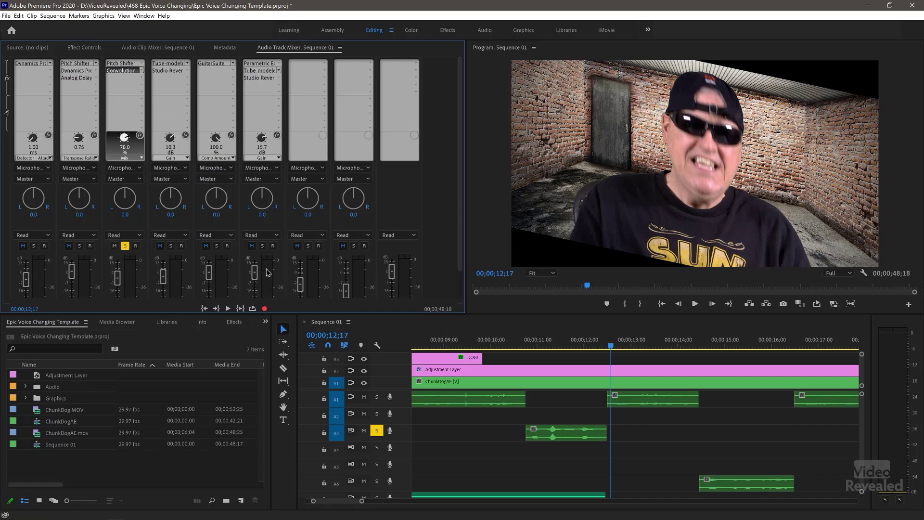
# Step: Turn off solo for the Squeak track A3 and play the sequence through the A6 Old Radio clip that follows
pyautogui.scroll(-1, 243, 260)
pyautogui.scroll(-2, 430, 257)
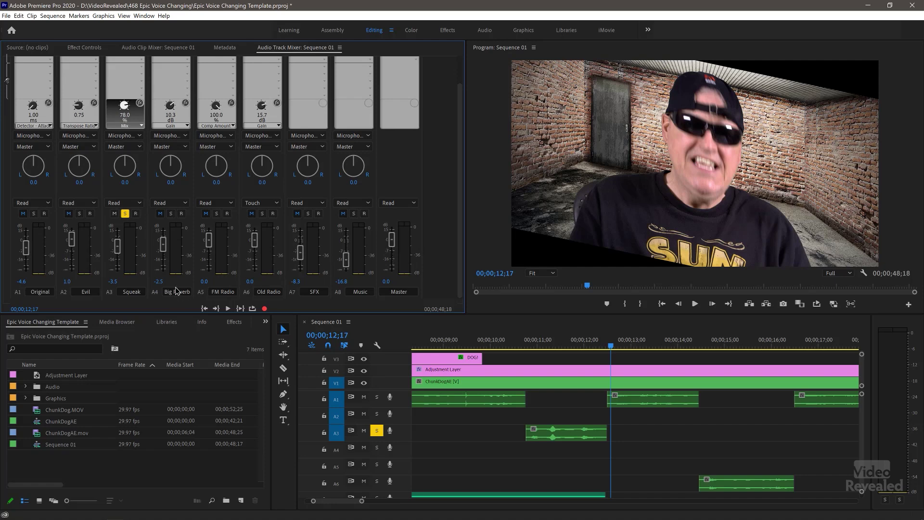
pyautogui.scroll(-5, 616, 433)
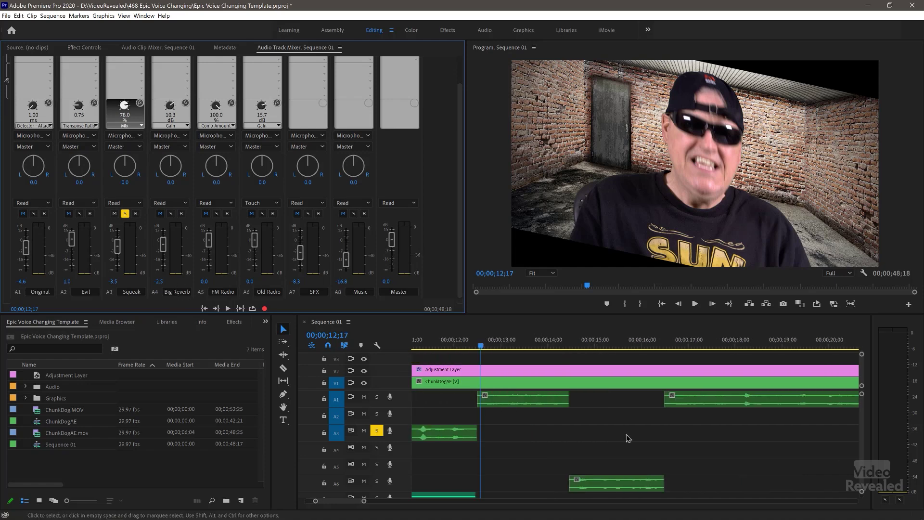
pyautogui.click(507, 344)
pyautogui.press('space')
pyautogui.click(376, 430)
pyautogui.press('space')
# Step: Play the passage with the first Big Reverb clip on A4, then solo the Big Reverb track and replay that clip
pyautogui.scroll(-3, 625, 433)
pyautogui.scroll(-3, 635, 438)
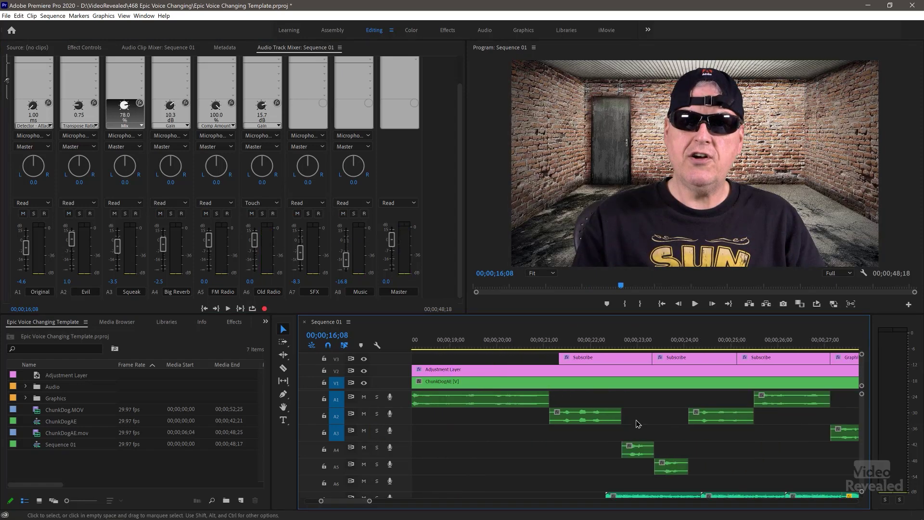
pyautogui.click(603, 344)
pyautogui.press('space')
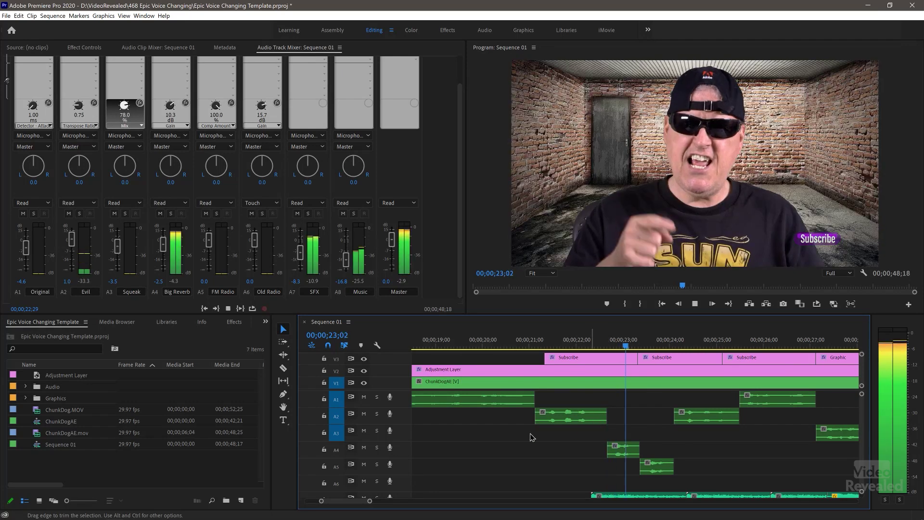
pyautogui.press('space')
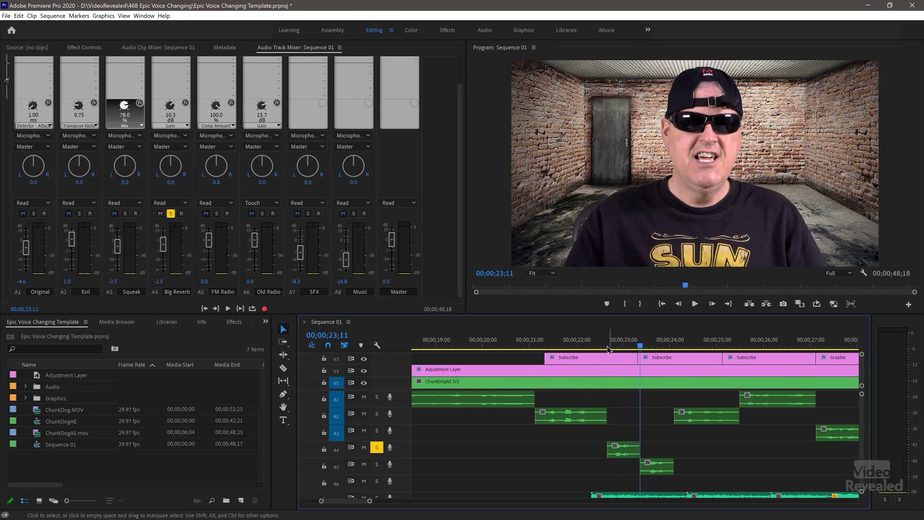
pyautogui.click(607, 344)
pyautogui.press('space')
pyautogui.press('space')
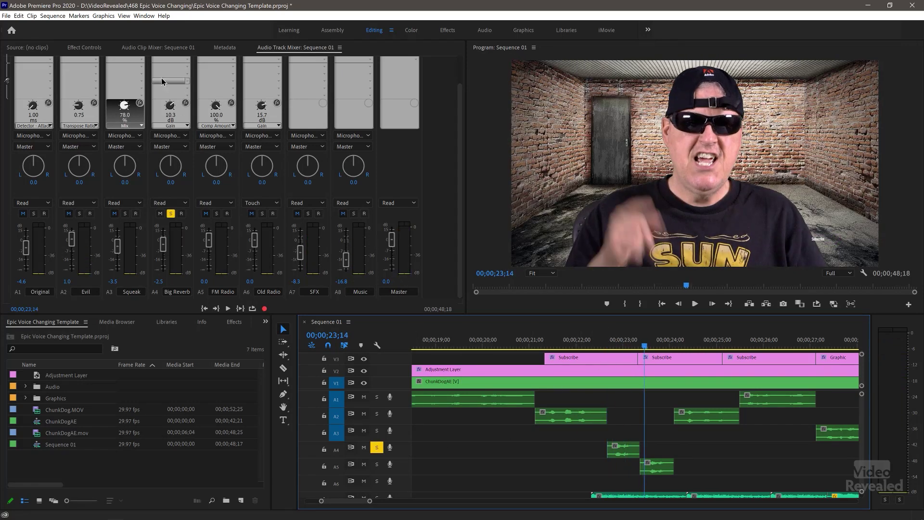
# Step: Examine the Big Reverb track's Tube-modeled Compressor presets and Studio Reverb settings, closing each effect editor
pyautogui.scroll(2, 182, 131)
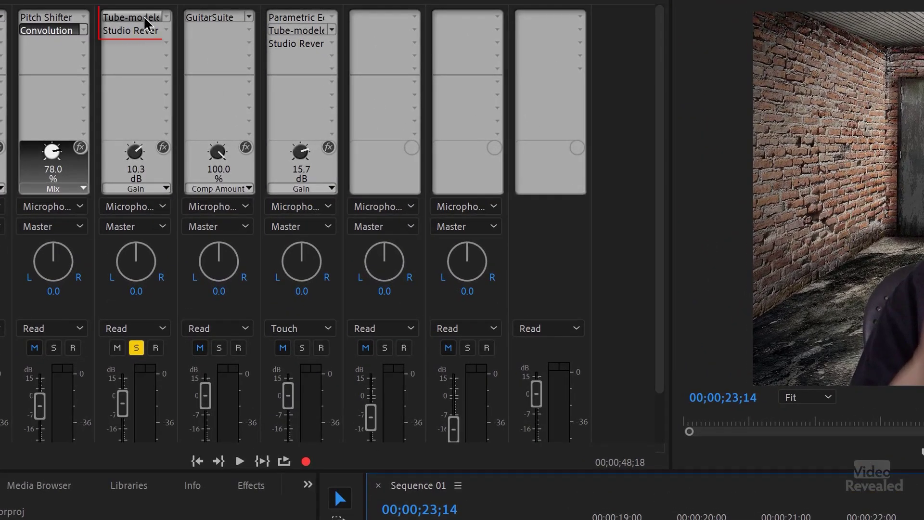
pyautogui.doubleClick(144, 22)
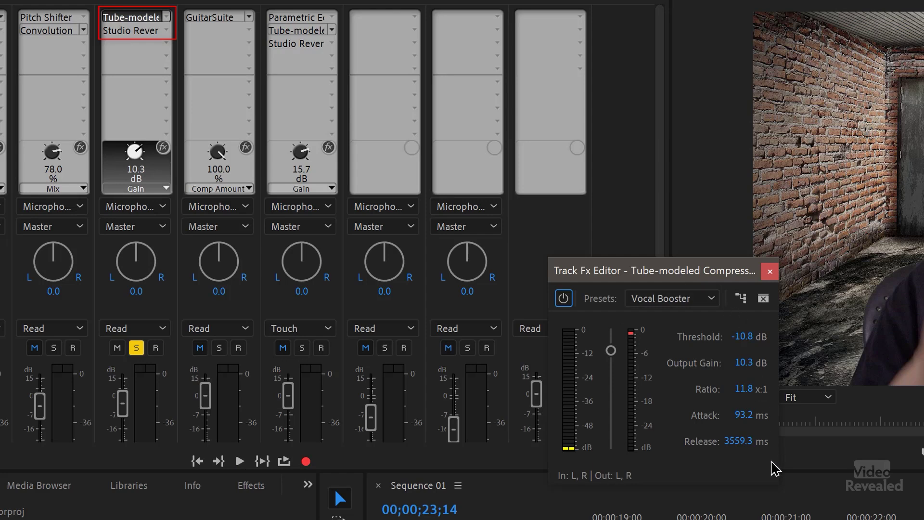
pyautogui.click(691, 306)
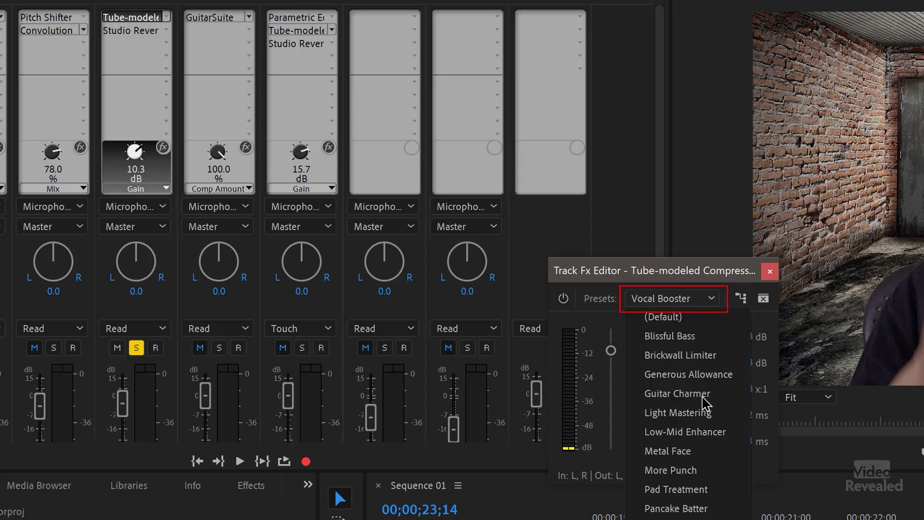
pyautogui.click(770, 271)
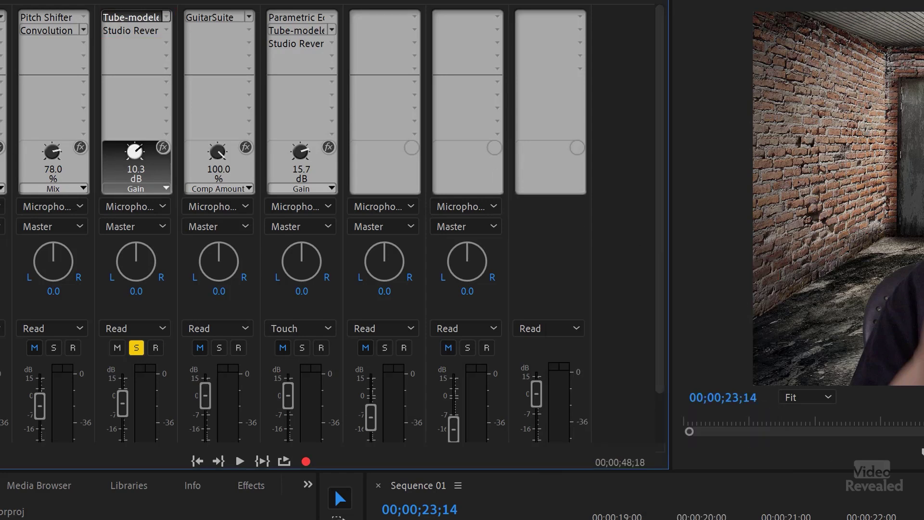
pyautogui.doubleClick(139, 32)
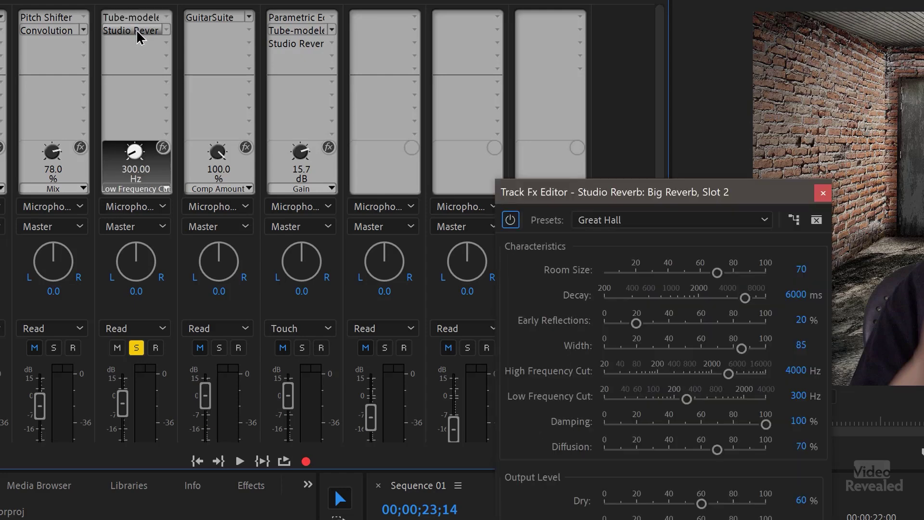
pyautogui.click(822, 194)
# Step: Switch the solo from Big Reverb to the FM Radio track A5 and play its clip from 00;00;23;08
pyautogui.press('space')
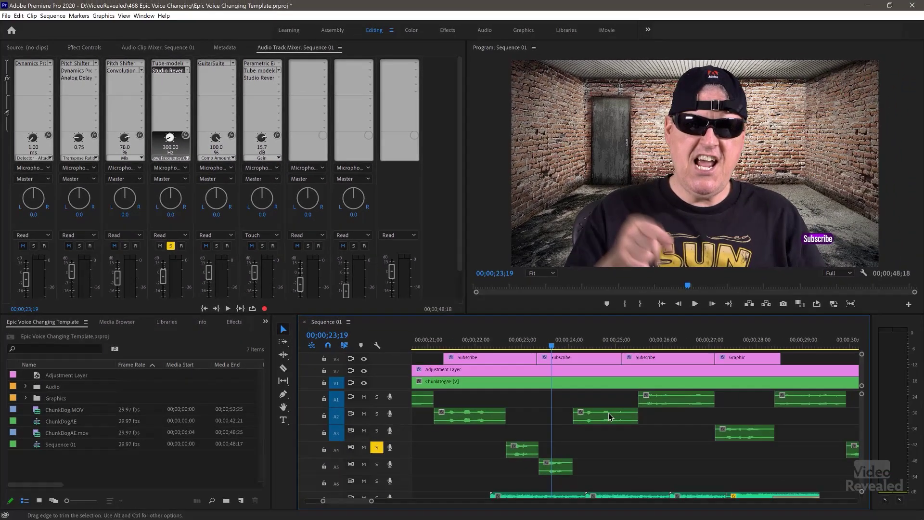
pyautogui.hscroll(1, 609, 416)
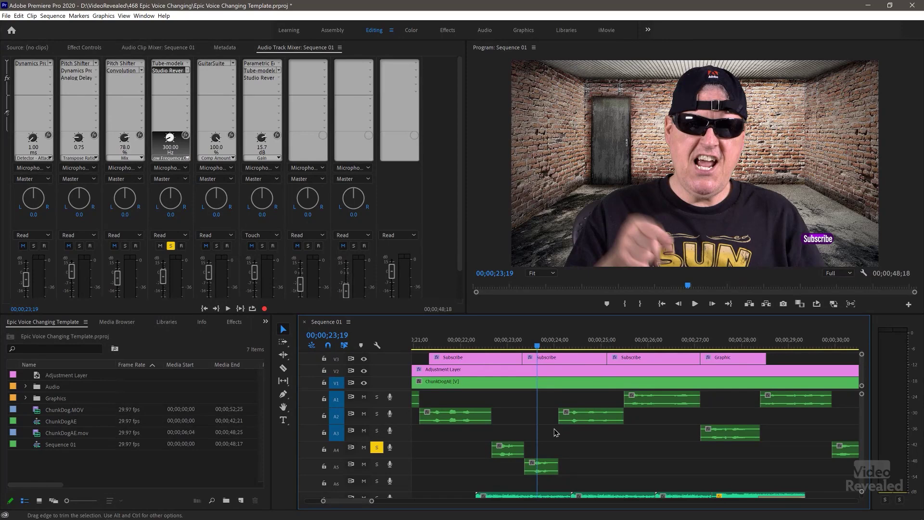
pyautogui.click(521, 346)
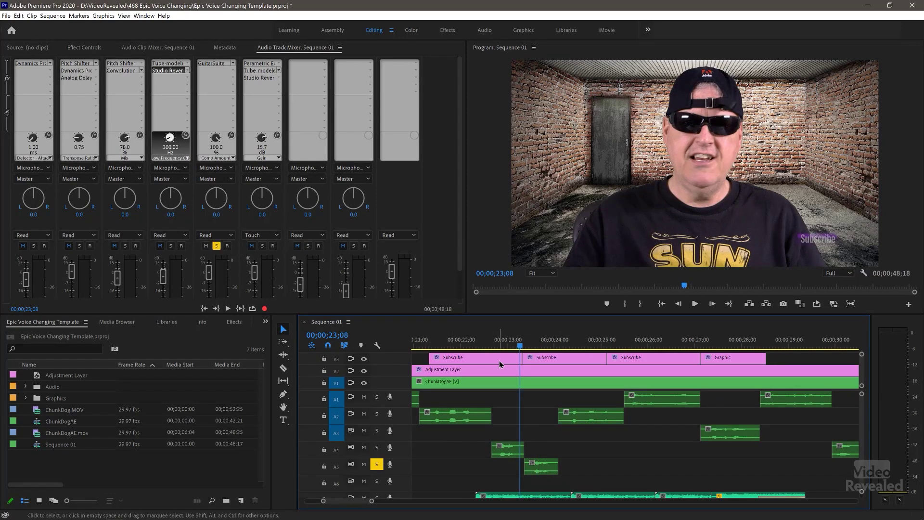
pyautogui.press('space')
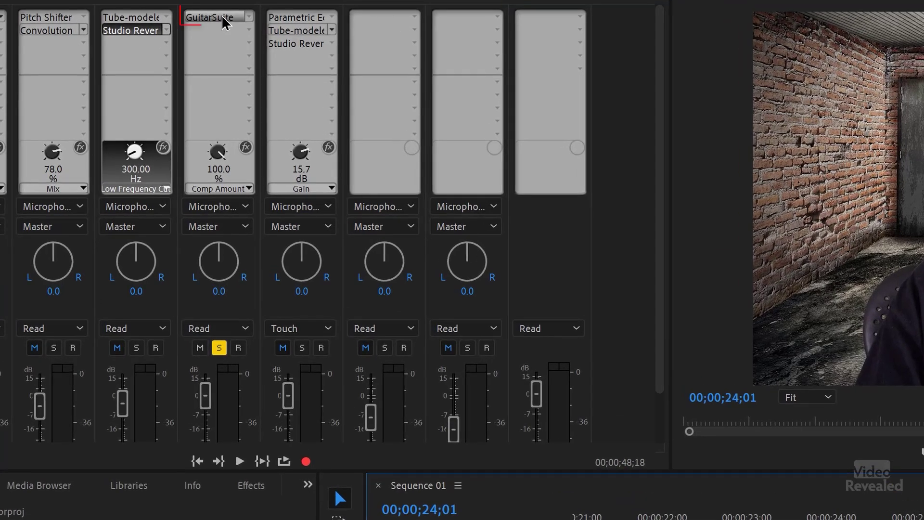
# Step: Examine the FM Radio track's GuitarSuite effect, its place among the Special effects and its preset list, keeping Mix-n-Mojo, and close the editor
pyautogui.click(248, 17)
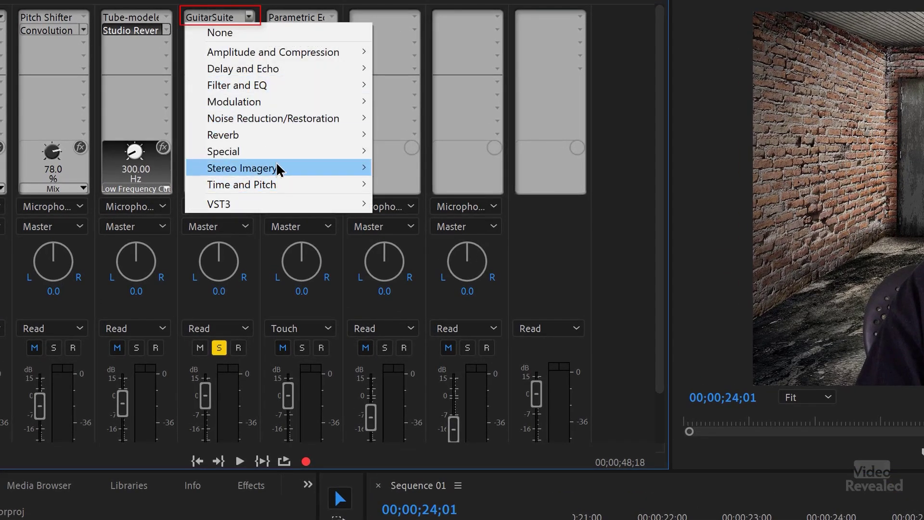
pyautogui.moveTo(276, 153)
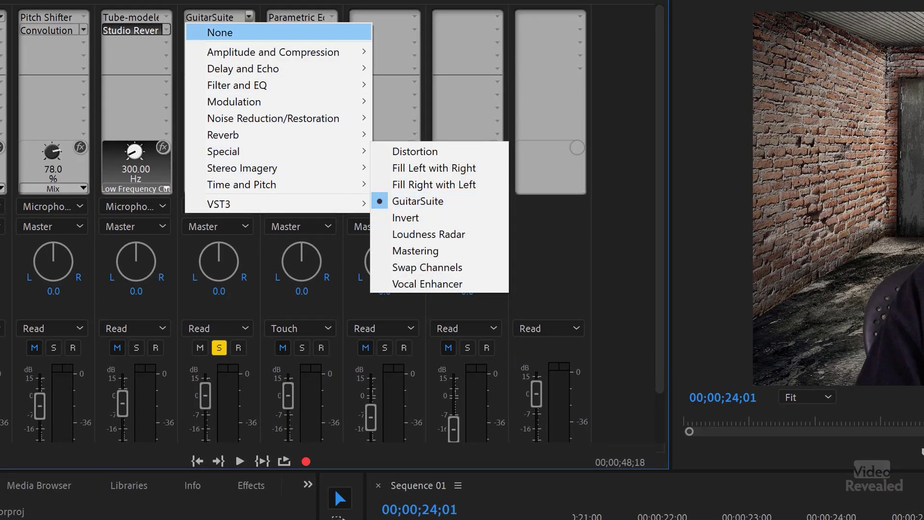
pyautogui.click(219, 17)
pyautogui.doubleClick(219, 18)
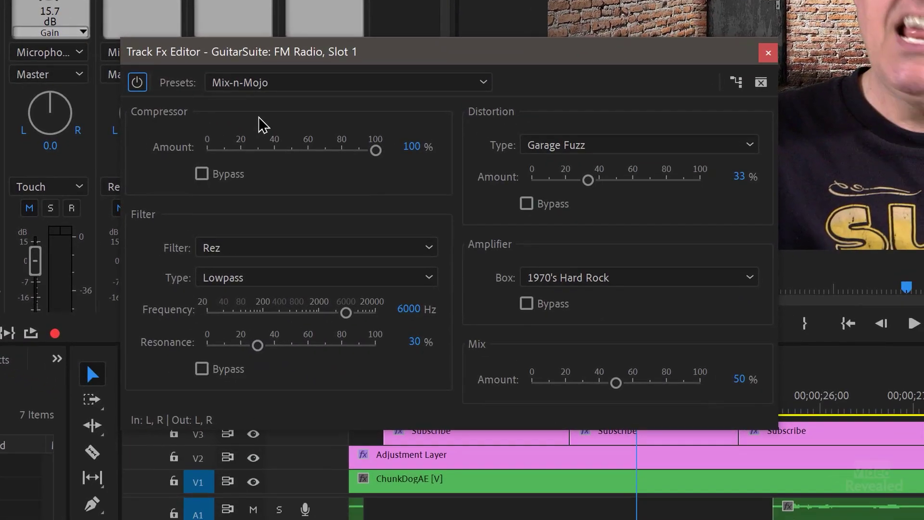
pyautogui.click(282, 87)
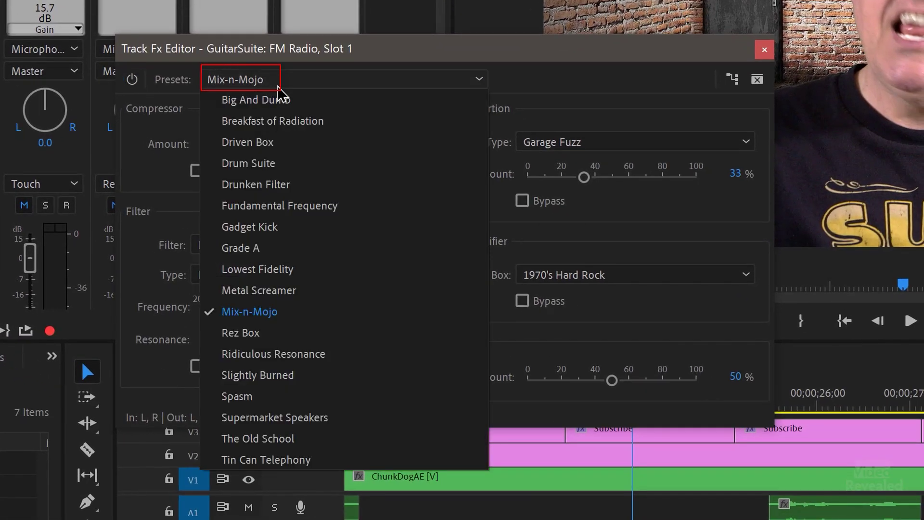
pyautogui.click(311, 63)
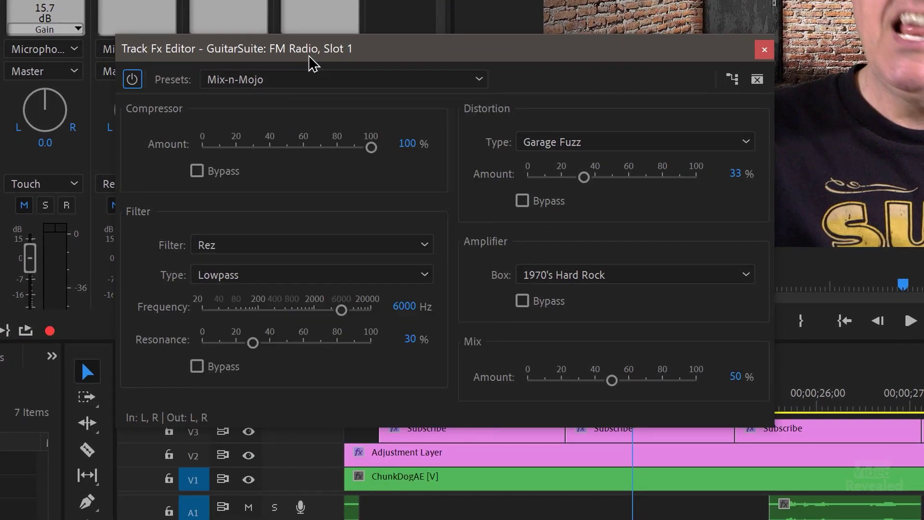
pyautogui.click(764, 51)
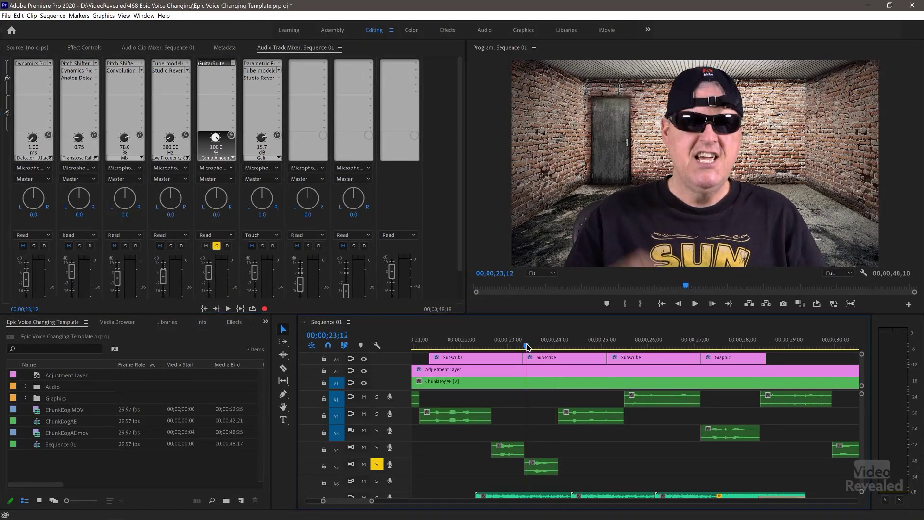
# Step: Replay the FM Radio clip from 00;00;23;12 and move the playhead to the next A5 clip at 00;00;32;25
pyautogui.press('space')
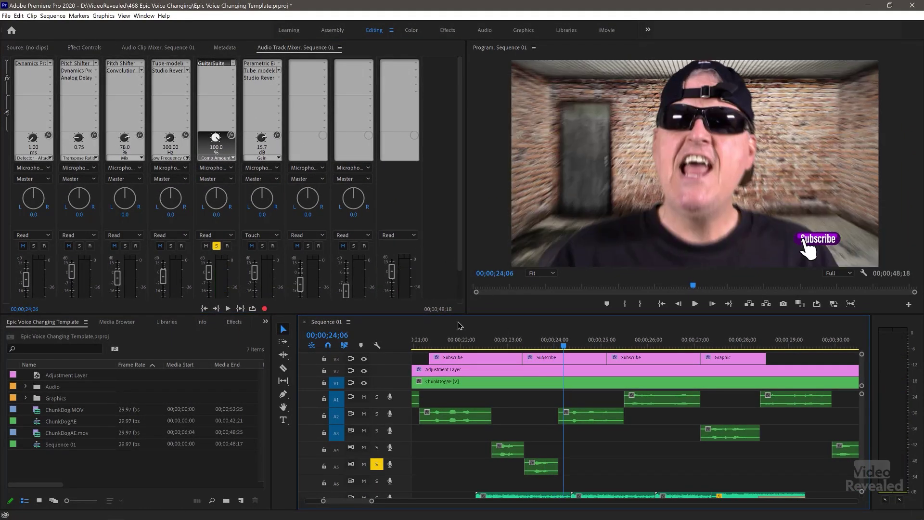
pyautogui.scroll(-5, 619, 407)
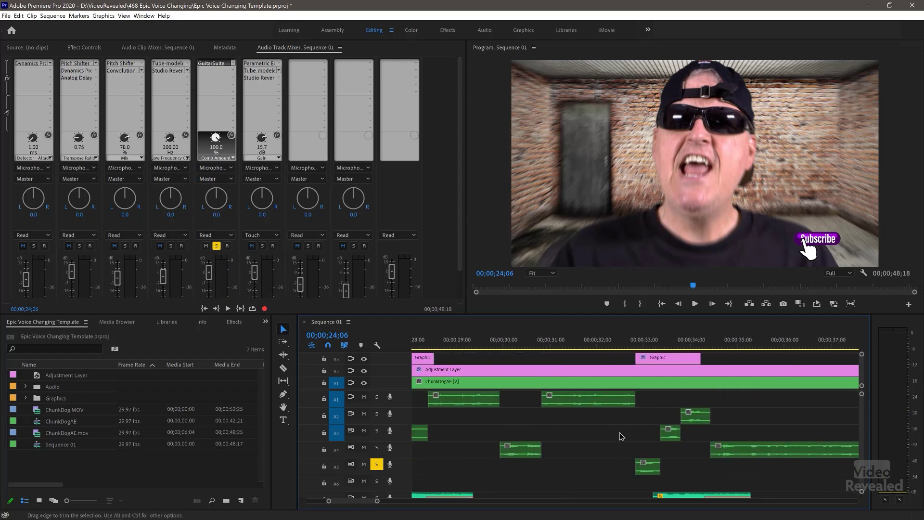
pyautogui.click(637, 342)
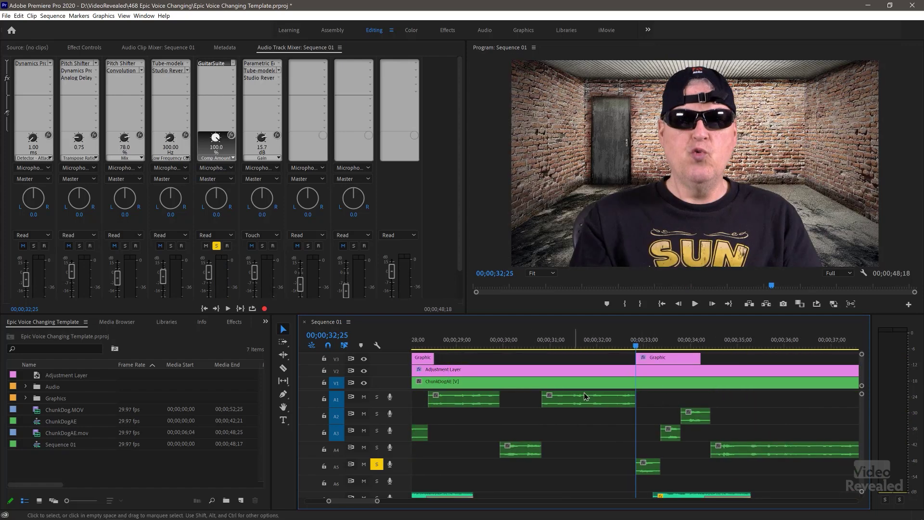
# Step: Switch the solo from FM Radio to the Old Radio track A6, play its clip from 00;00;14;17 and return to the clip's start
pyautogui.scroll(-3, 863, 411)
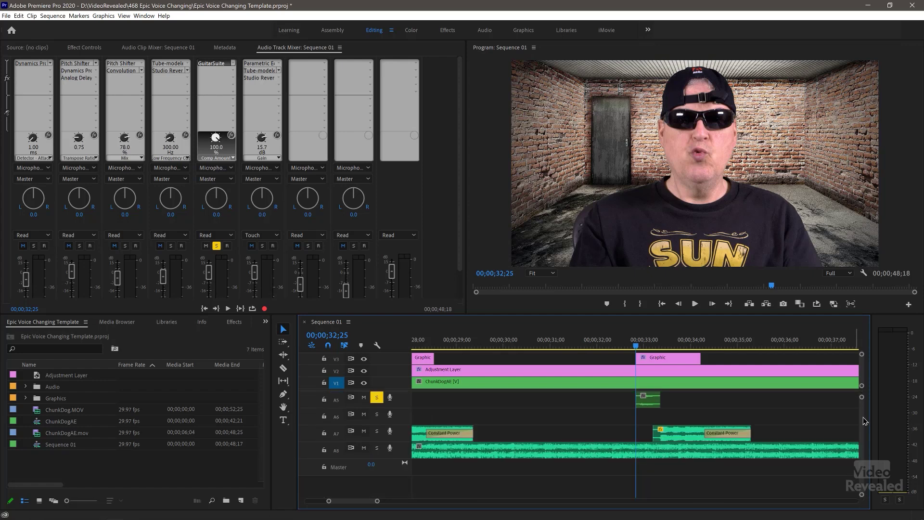
pyautogui.scroll(1, 864, 411)
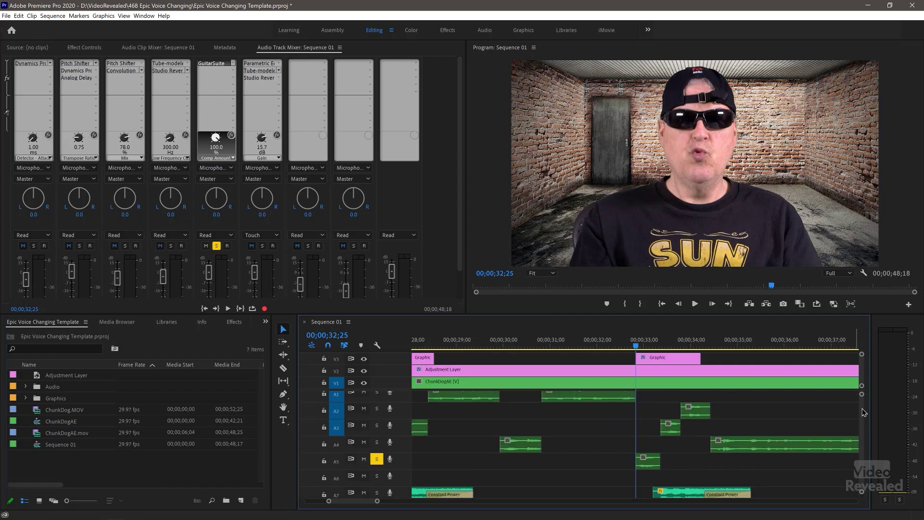
pyautogui.scroll(-4, 779, 445)
pyautogui.scroll(5, 780, 445)
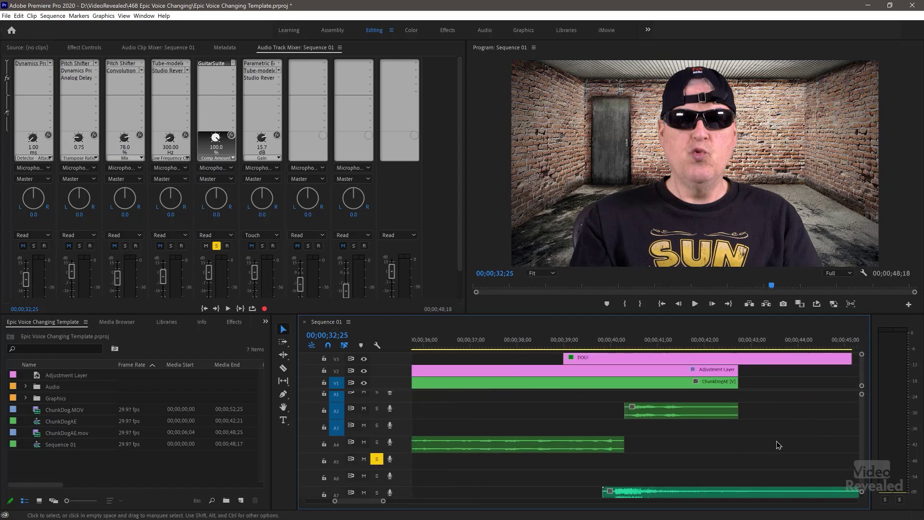
pyautogui.scroll(11, 775, 444)
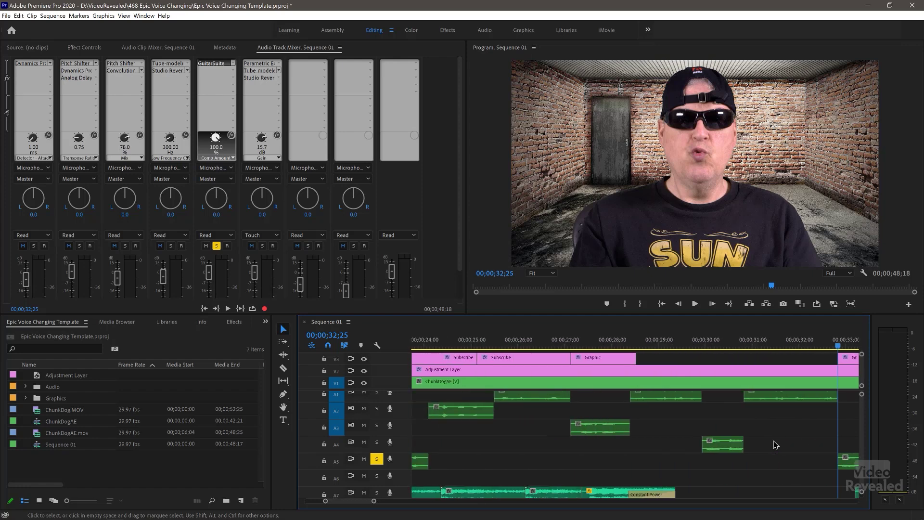
pyautogui.scroll(5, 773, 445)
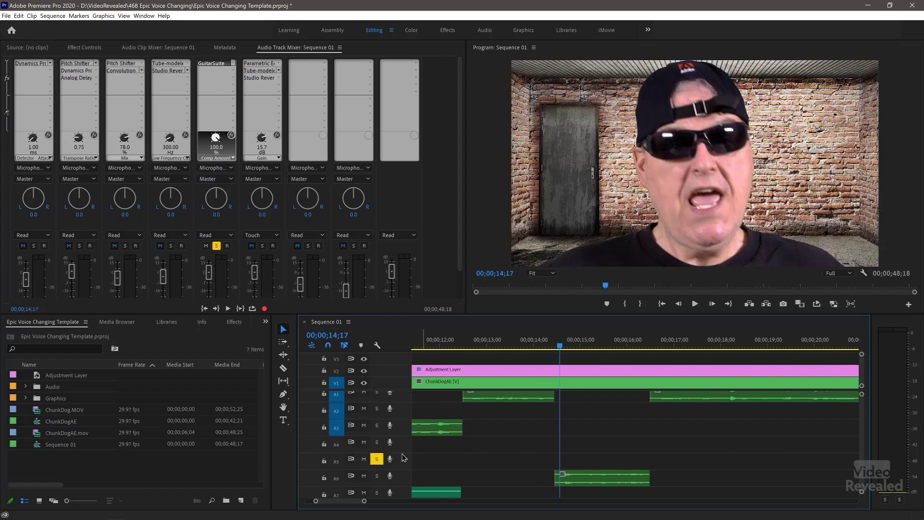
pyautogui.press('space')
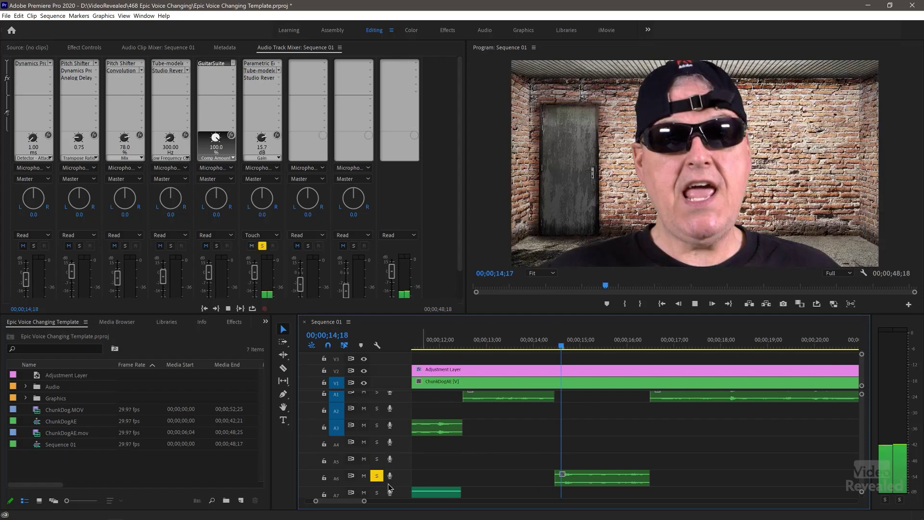
pyautogui.click(590, 476)
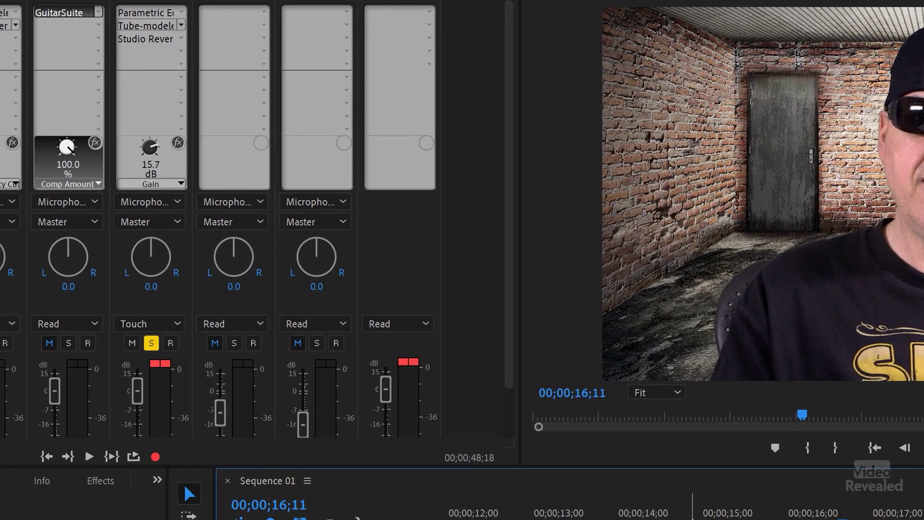
pyautogui.press('Up')
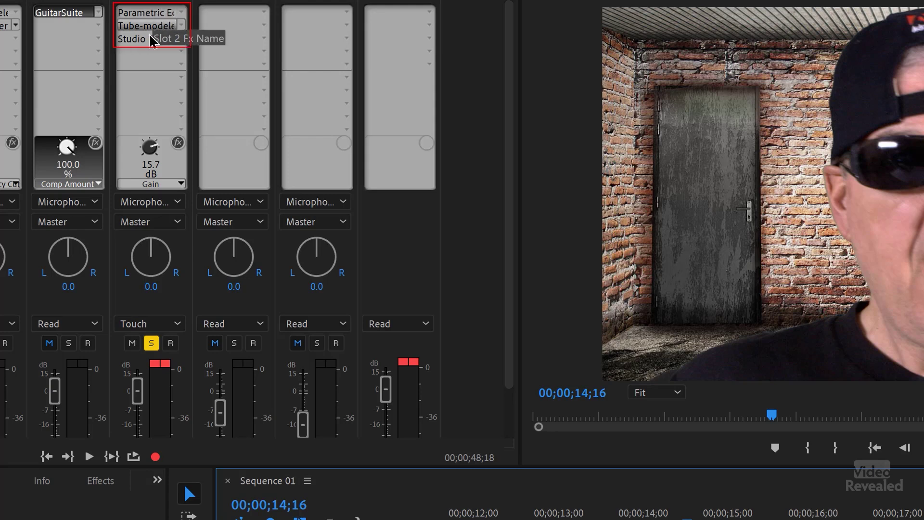
# Step: Examine the Old Radio track's Parametric Equalizer curve and preset list, keeping Old Time Radio, and close the effect editor
pyautogui.doubleClick(144, 13)
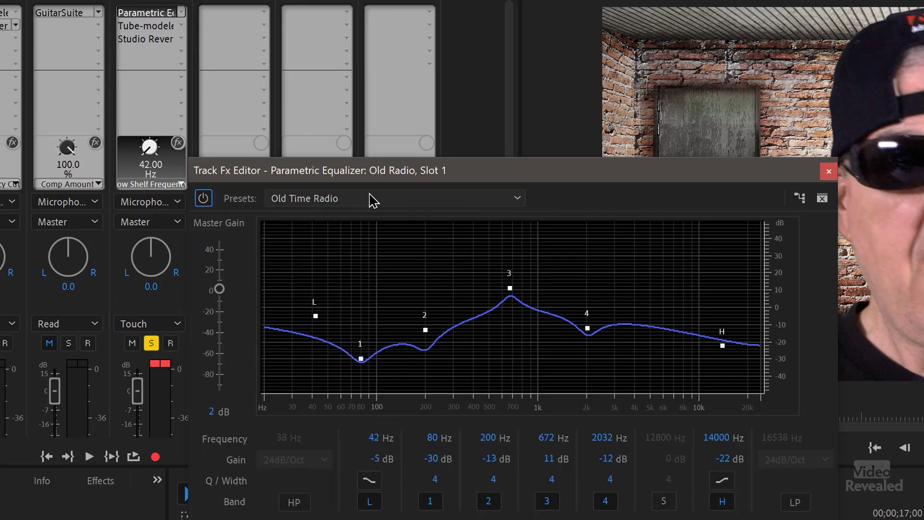
pyautogui.click(374, 200)
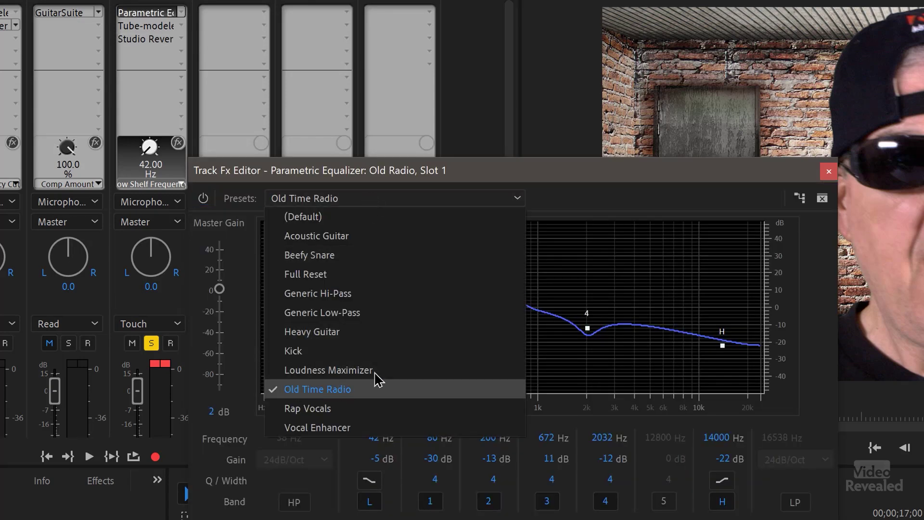
pyautogui.click(575, 182)
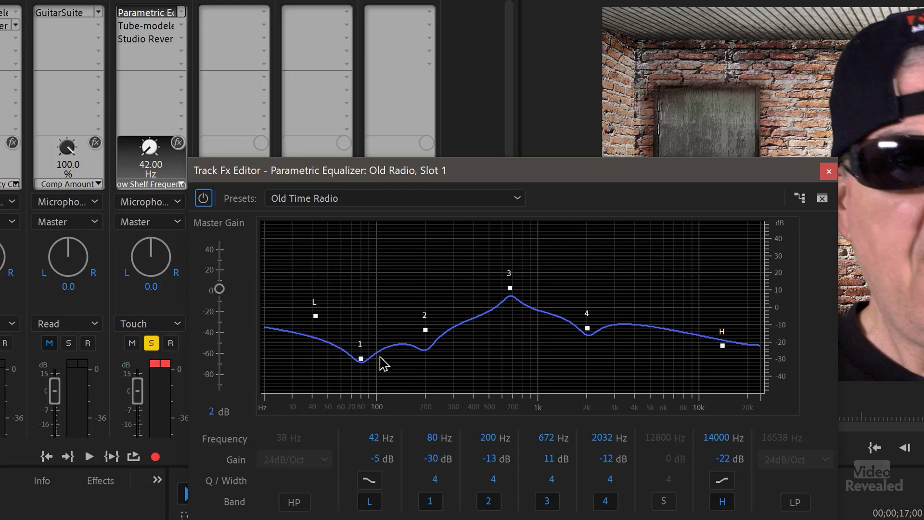
pyautogui.hotkey('ctrl', 's')
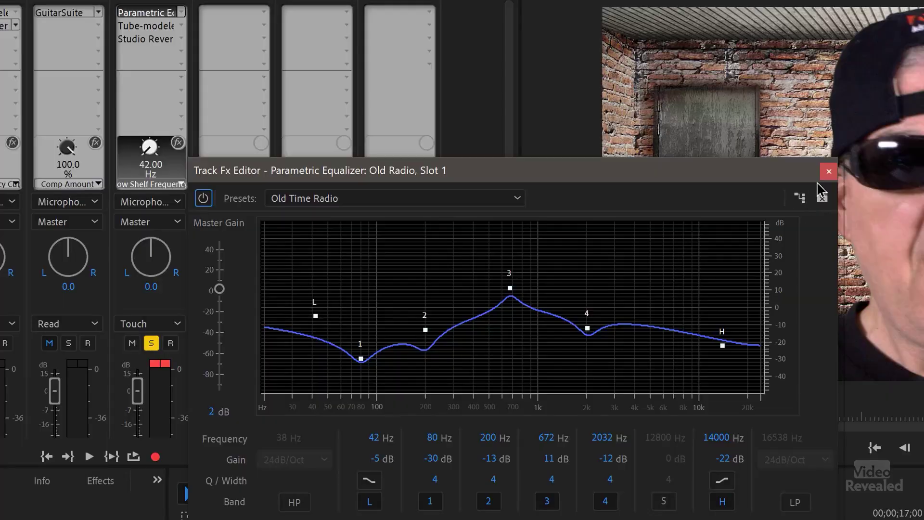
pyautogui.click(830, 172)
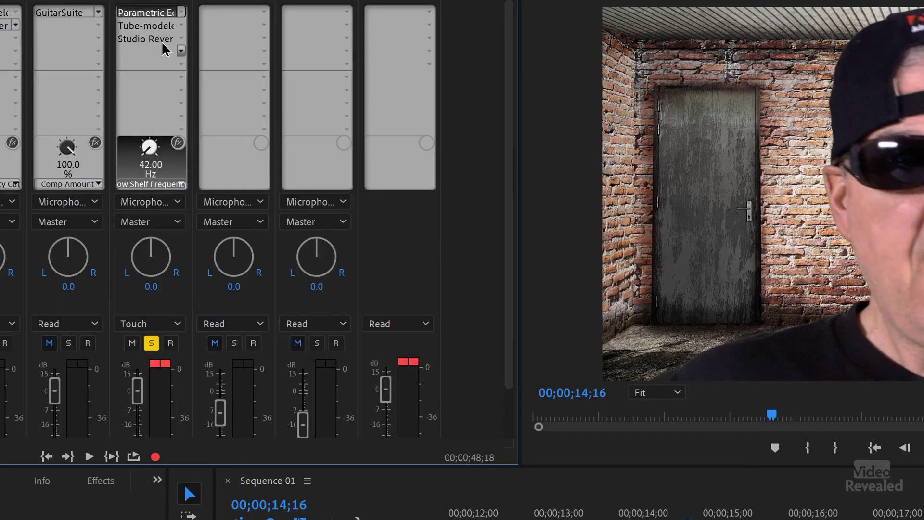
# Step: Examine the Old Radio track's Tube-modeled Compressor and Studio Reverb settings, closing each effect editor
pyautogui.doubleClick(150, 27)
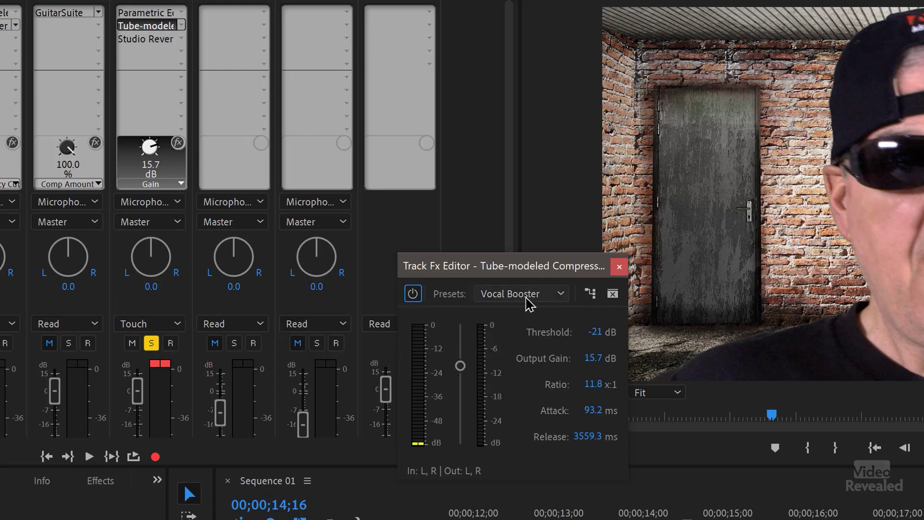
pyautogui.click(619, 267)
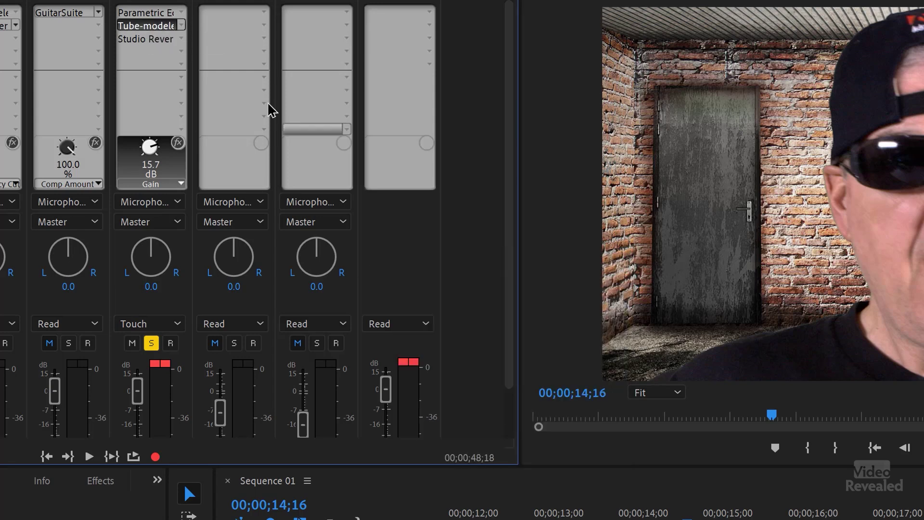
pyautogui.doubleClick(146, 39)
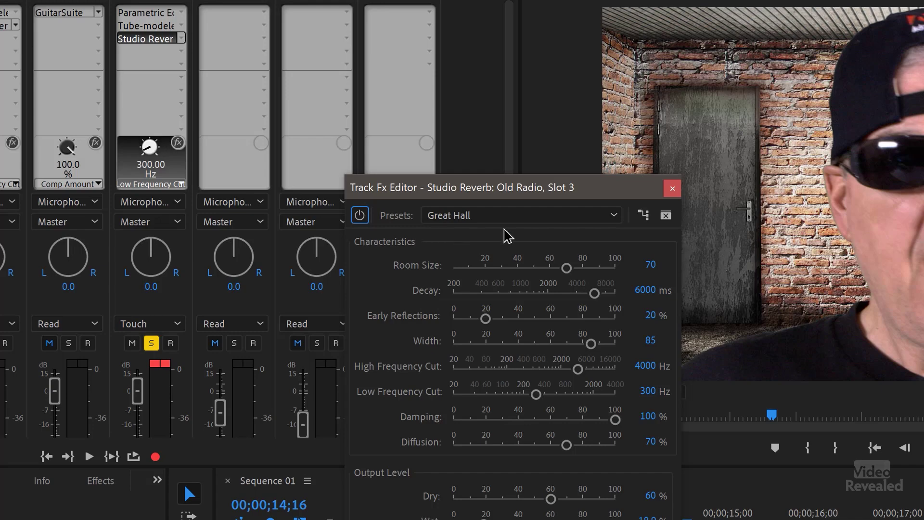
pyautogui.click(672, 189)
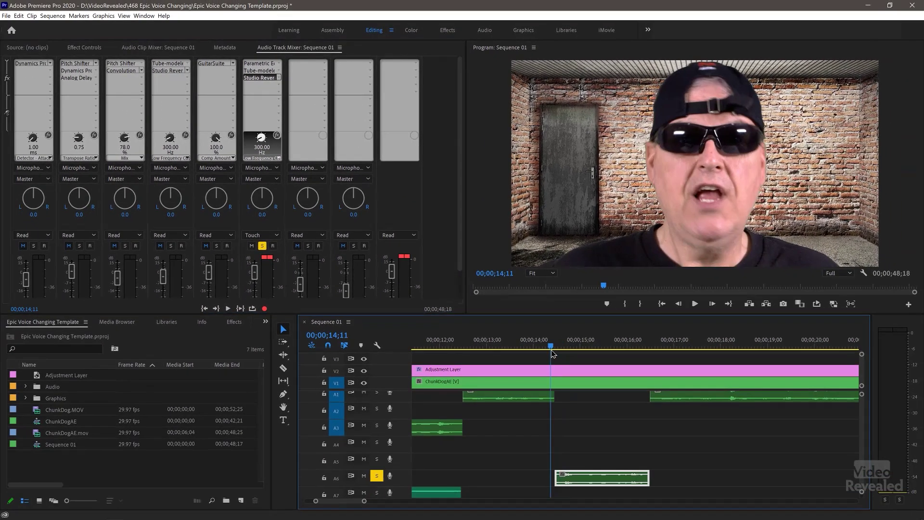
# Step: Play the A6 clip from 00;00;14;11, move it up to track A5 with FM Radio also soloed, and play it there
pyautogui.press('space')
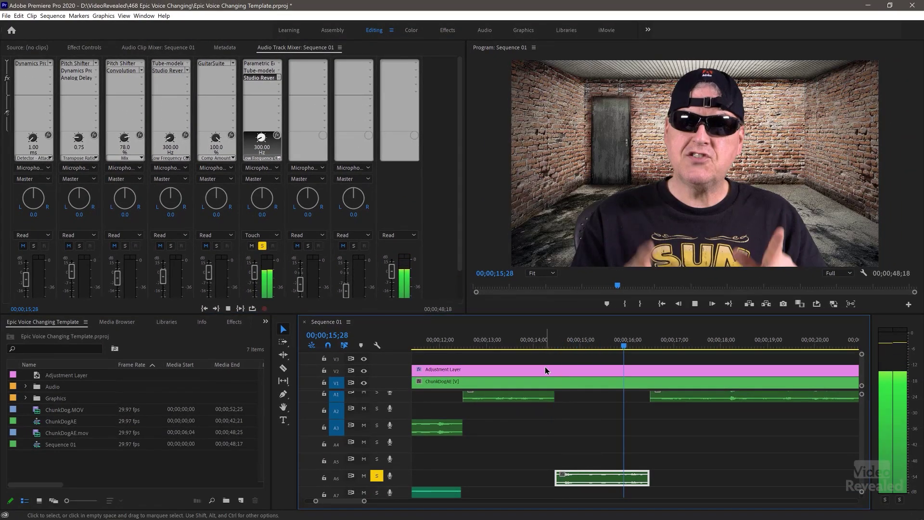
pyautogui.press('space')
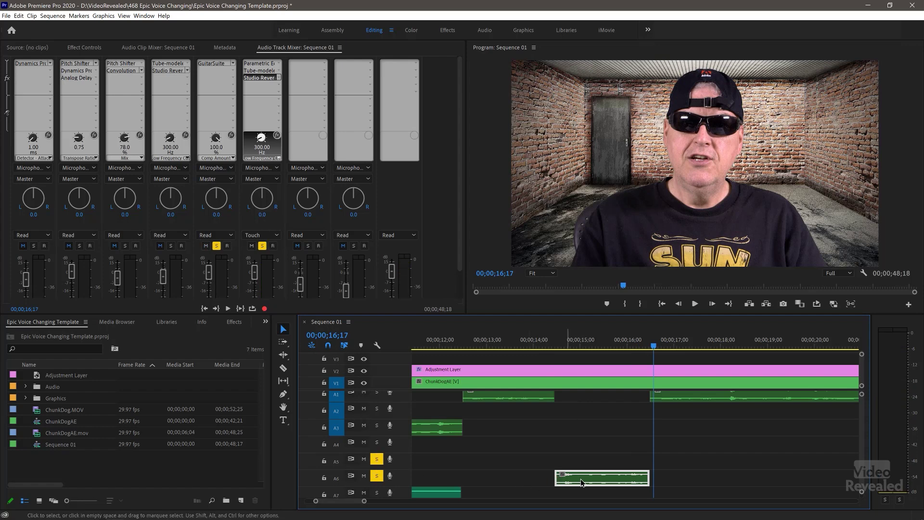
pyautogui.moveTo(585, 475); pyautogui.dragTo(585, 459)
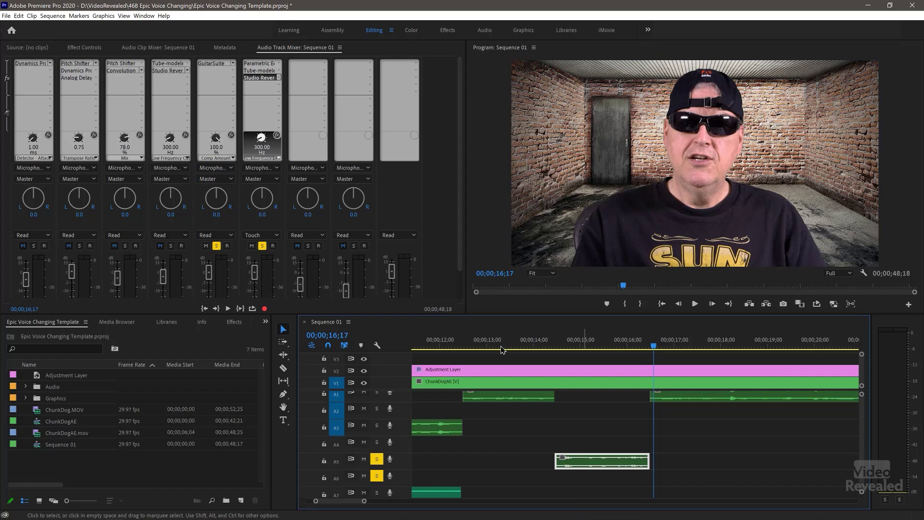
pyautogui.click(552, 344)
pyautogui.press('space')
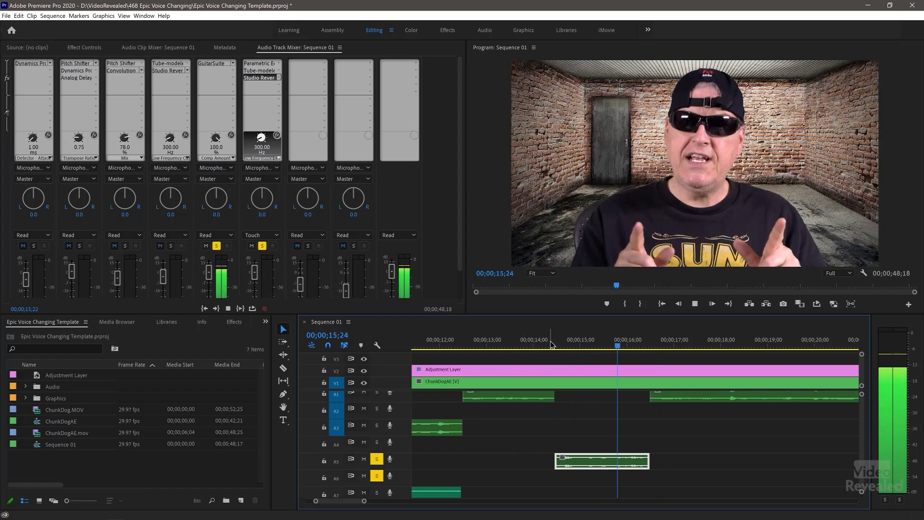
pyautogui.press('space')
# Step: Undo the clip's move to hear it again on A6, and redo the move to A5 to compare the two sounds
pyautogui.hotkey('ctrl', 'z')
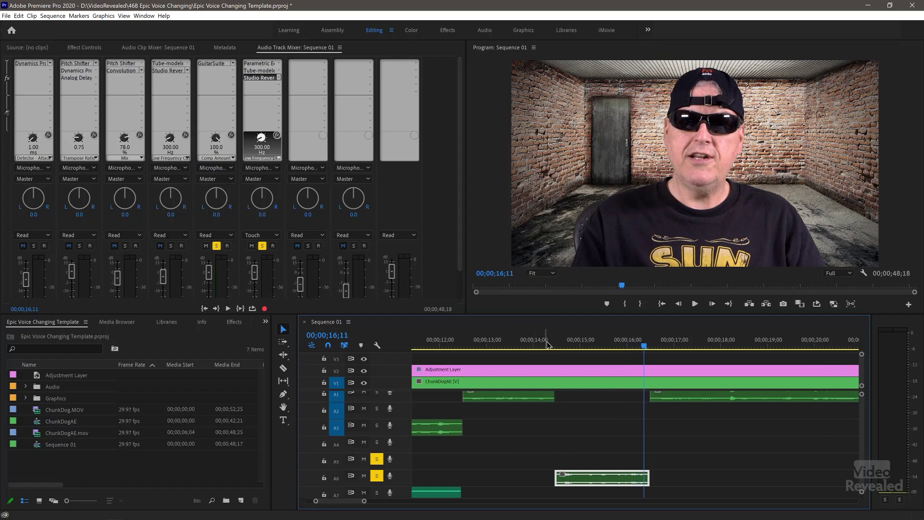
pyautogui.press('space')
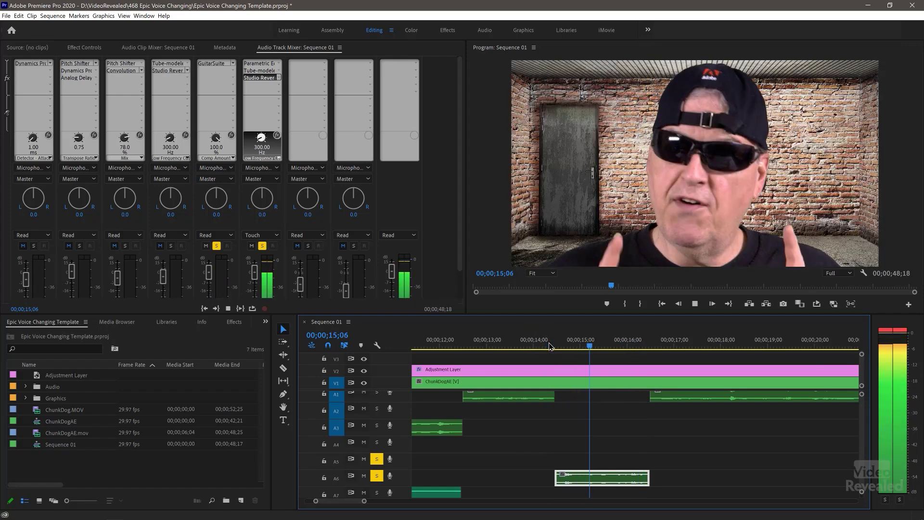
pyautogui.press('space')
pyautogui.hotkey('ctrl', 'shift', 'z')
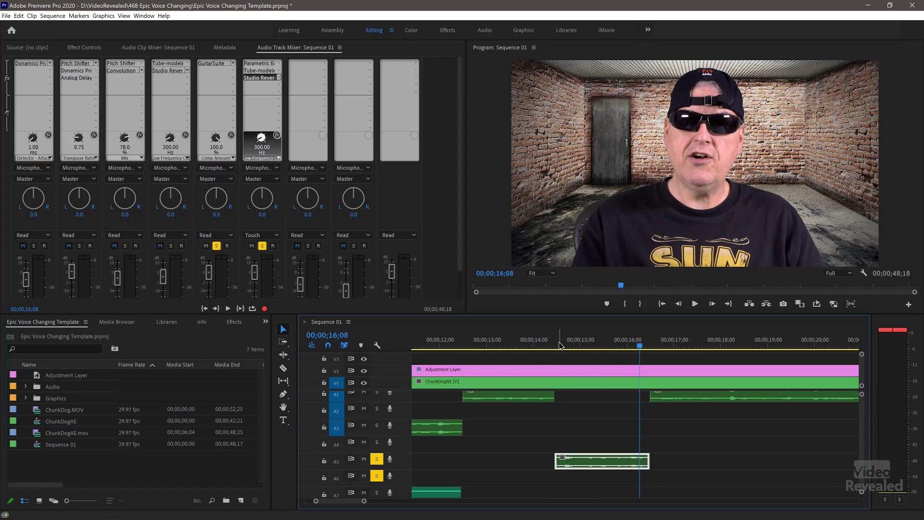
pyautogui.press('space')
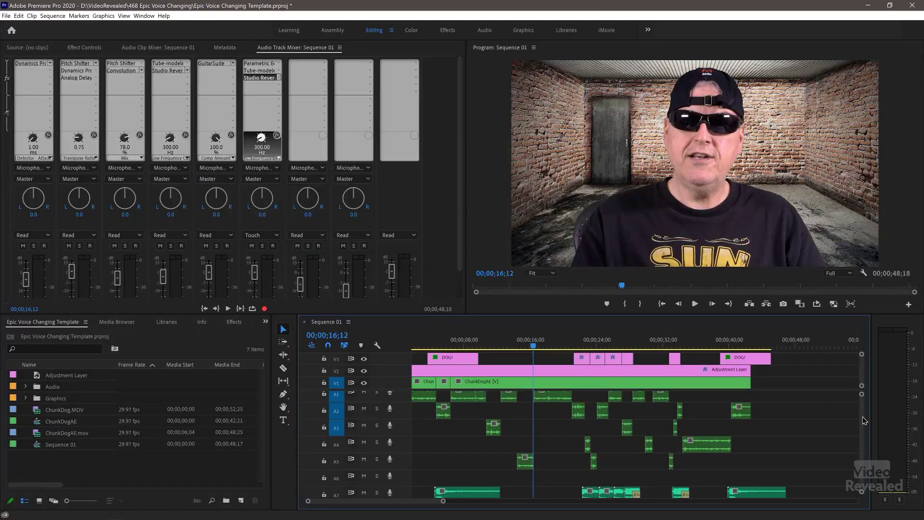
# Step: Solo only track A7 and play its sound clips near 00;00;04, at the Subscribe graphics and near 00;00;33
pyautogui.scroll(-3, 864, 421)
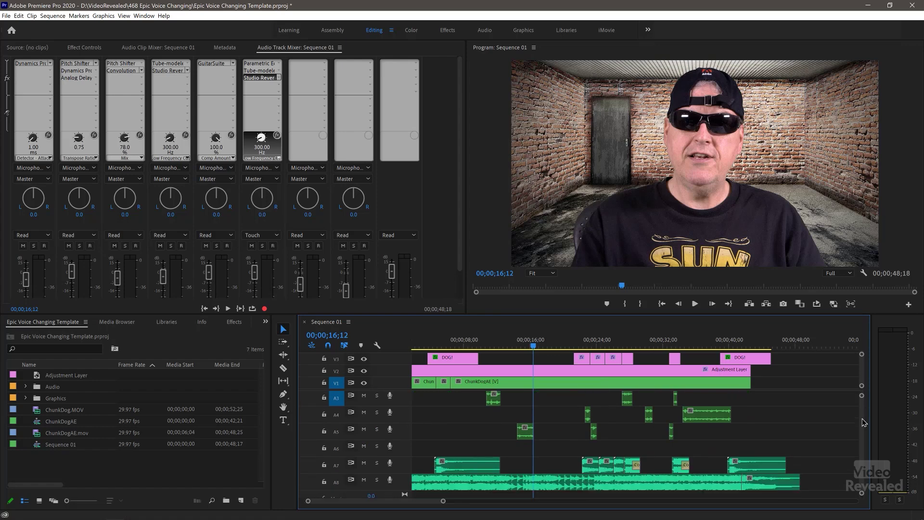
pyautogui.scroll(-2, 842, 423)
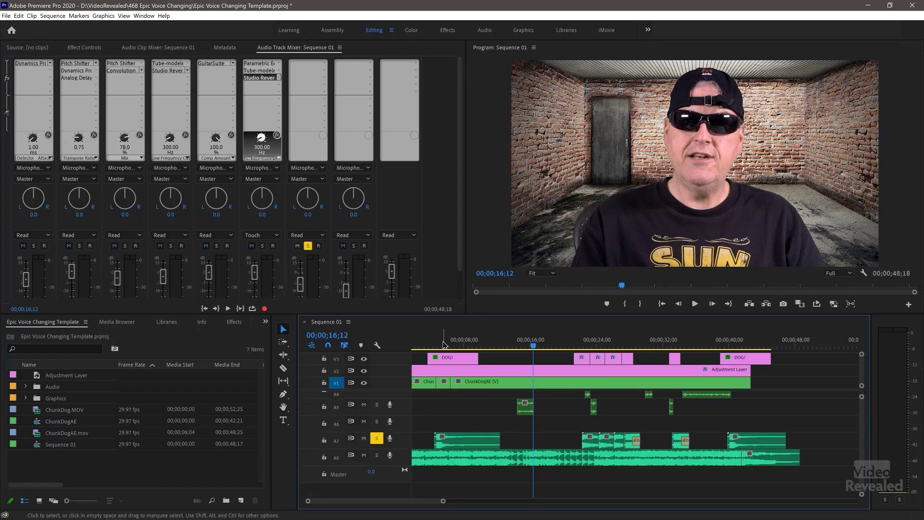
pyautogui.press('space')
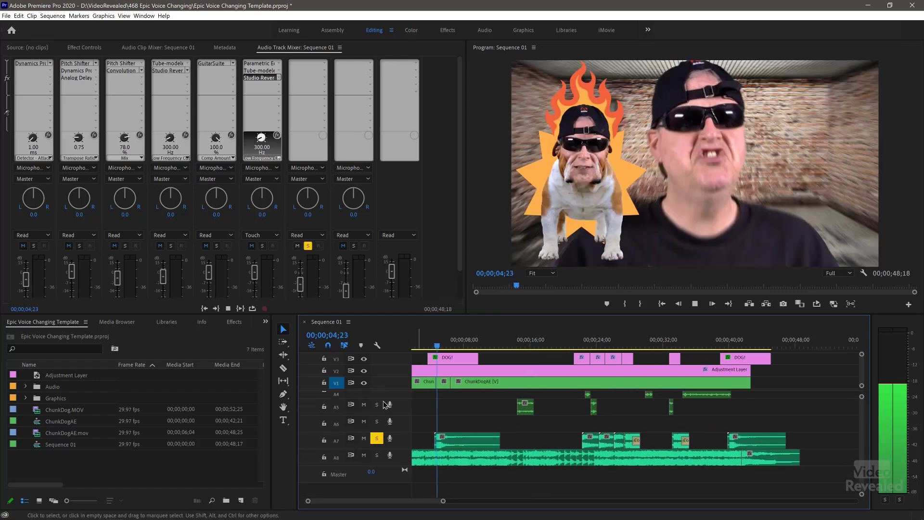
pyautogui.click(579, 343)
pyautogui.press('space')
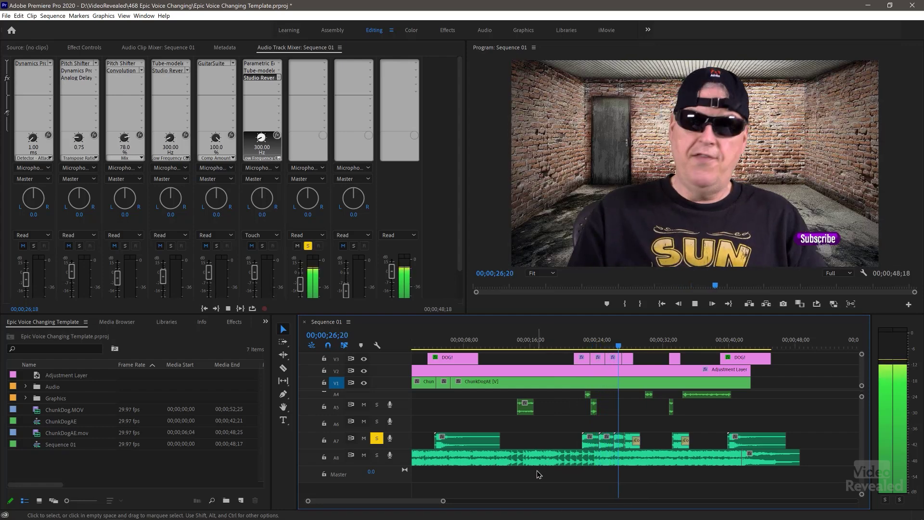
pyautogui.click(674, 346)
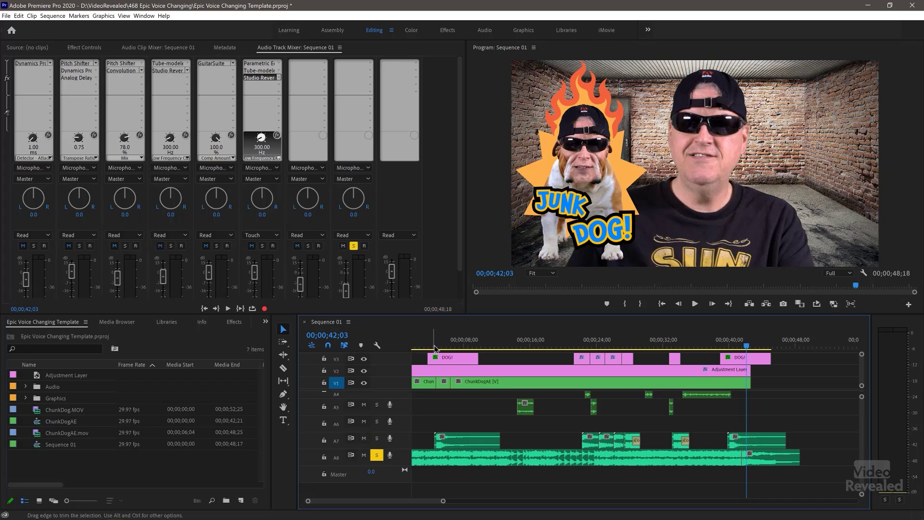
# Step: Play track A8 soloed from the start of the sequence, turn off its solo and play all tracks together
pyautogui.press('Home')
pyautogui.press('space')
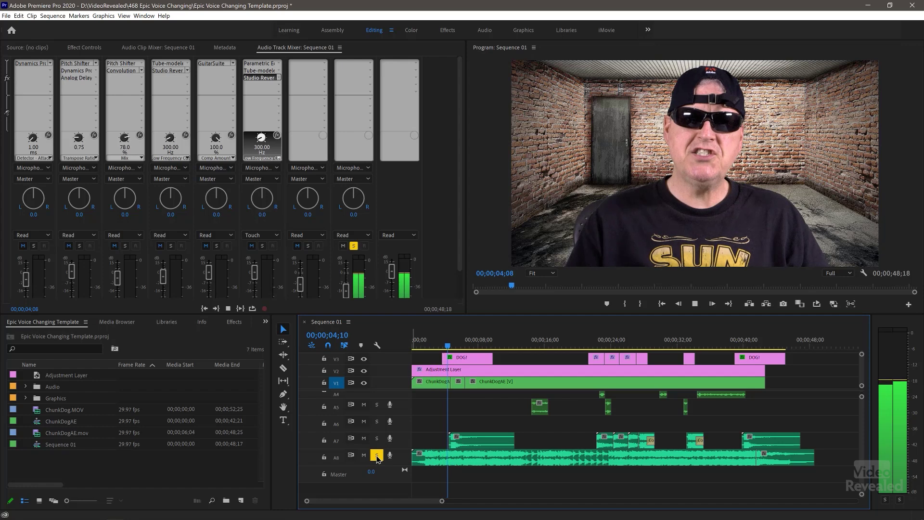
pyautogui.click(377, 456)
pyautogui.press('space')
pyautogui.press('space')
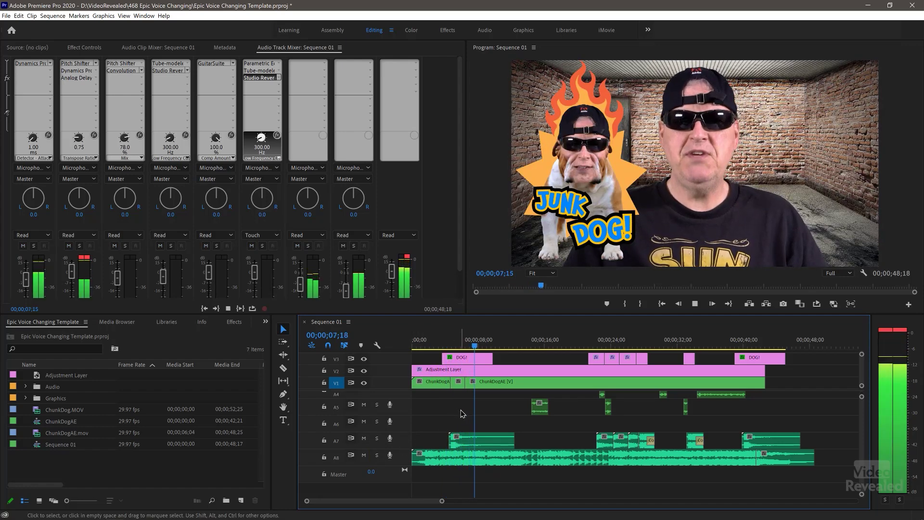
pyautogui.press('space')
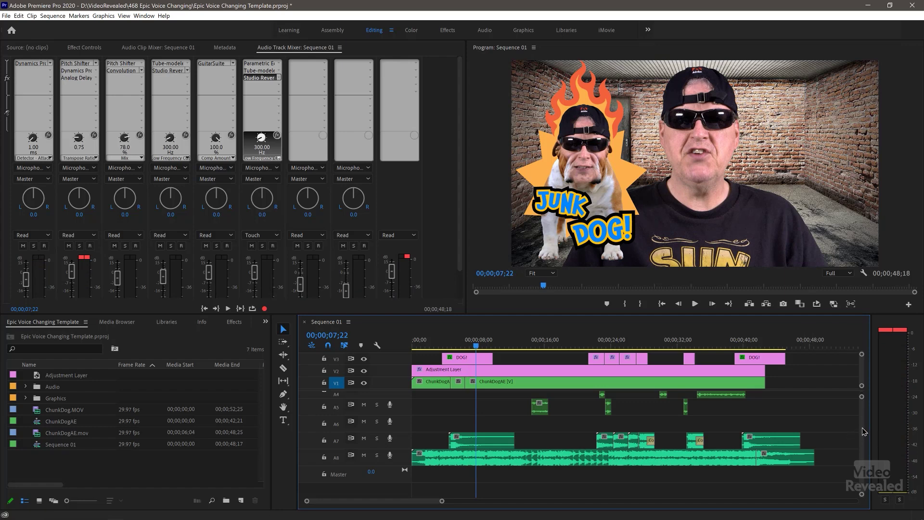
# Step: Maximize the timeline to view all of the sequence's video and audio tracks
pyautogui.scroll(3, 864, 431)
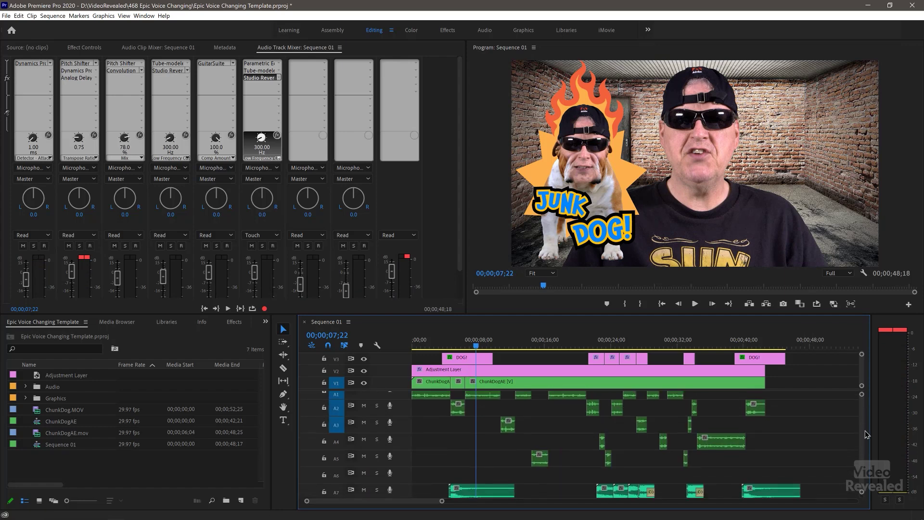
pyautogui.press('`')
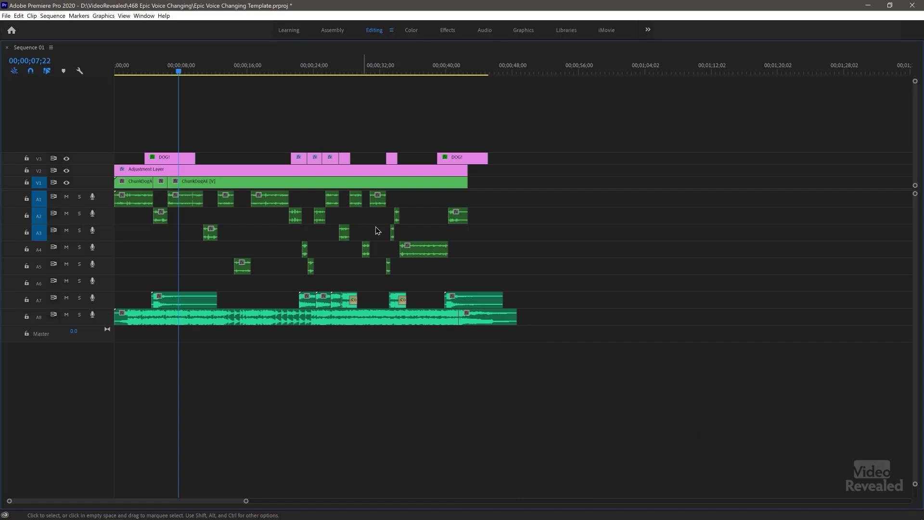
# Step: Delete all voice clips from tracks A2 to A5 and every voice clip on A1 except the first
pyautogui.moveTo(480, 220); pyautogui.dragTo(145, 275)
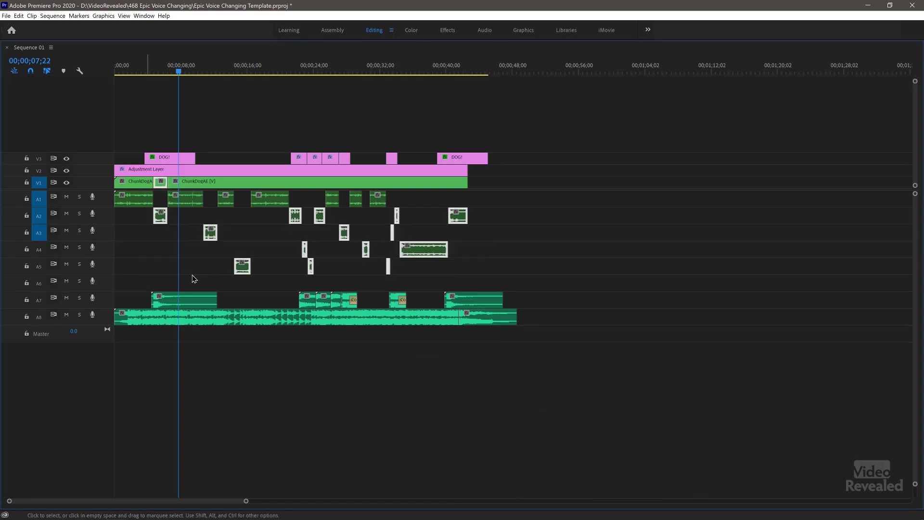
pyautogui.click(501, 226)
pyautogui.moveTo(241, 252); pyautogui.dragTo(145, 275)
pyautogui.press('Delete')
pyautogui.press('space')
pyautogui.moveTo(400, 202); pyautogui.dragTo(191, 209)
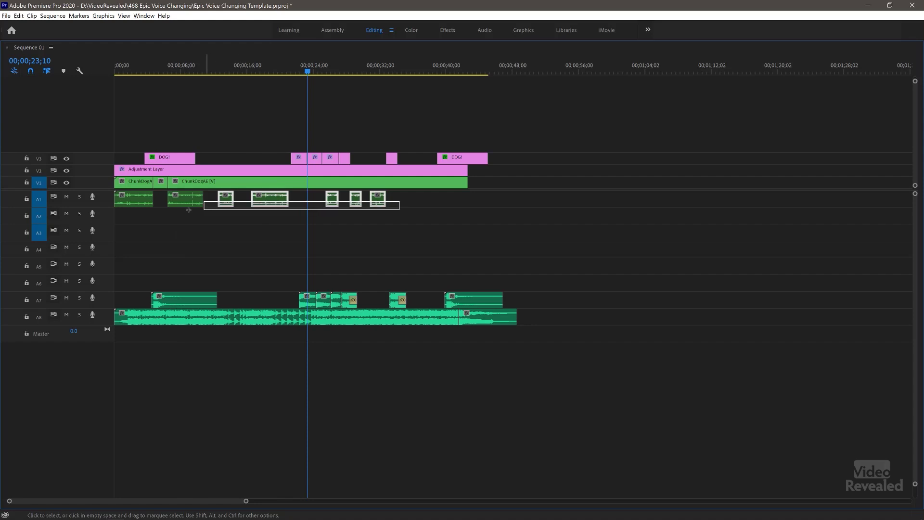
pyautogui.press('Delete')
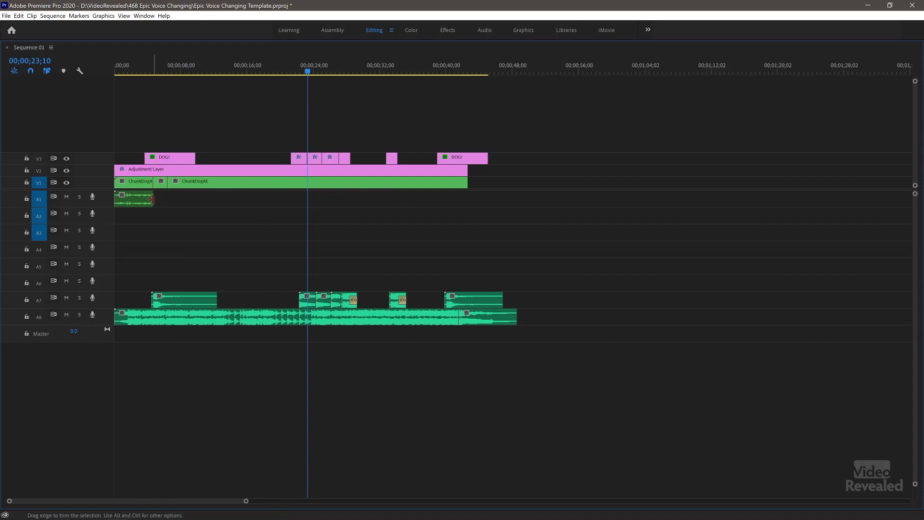
# Step: Extend the remaining A1 voice clip to the end of the ChunkDogAE video so it covers the full performance
pyautogui.moveTo(152, 199); pyautogui.dragTo(342, 210)
pyautogui.moveTo(415, 211); pyautogui.dragTo(221, 206)
pyautogui.moveTo(332, 208); pyautogui.dragTo(539, 207)
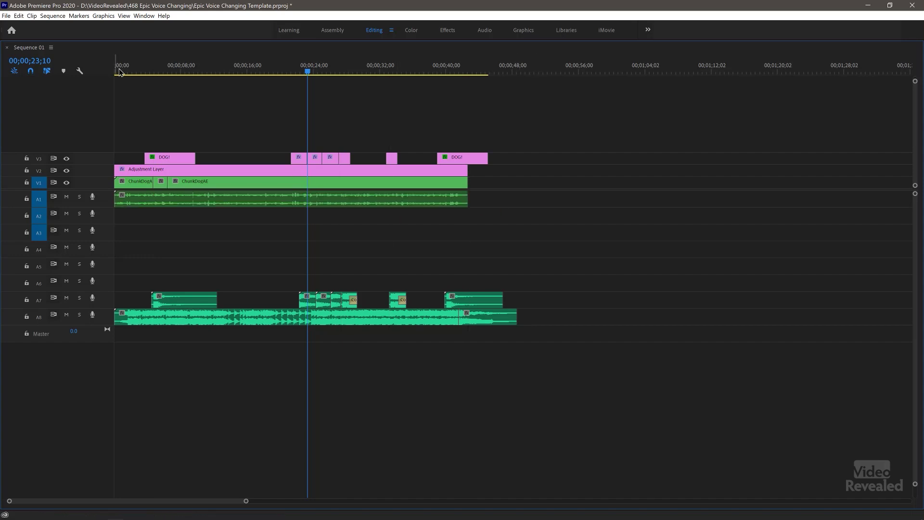
# Step: Restore the full panel layout and play the sequence from the start through the Junk Dog graphic, stopping at 00;00;06;10
pyautogui.moveTo(133, 70); pyautogui.dragTo(116, 73)
pyautogui.press('`')
pyautogui.press('space')
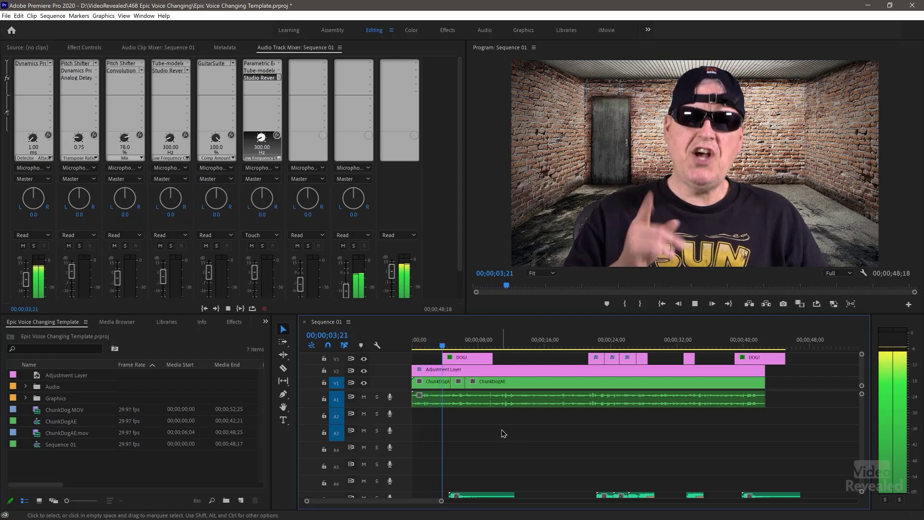
pyautogui.press('=')
pyautogui.press('=')
pyautogui.press('=')
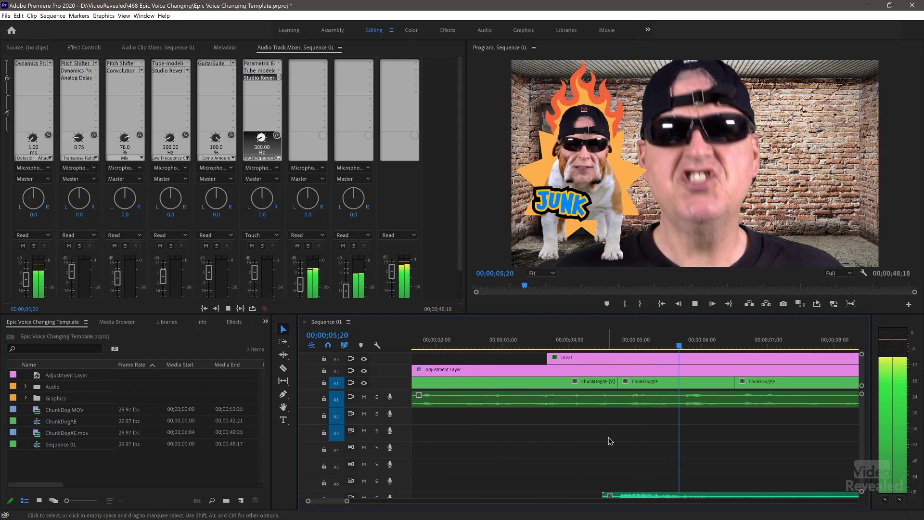
pyautogui.press('space')
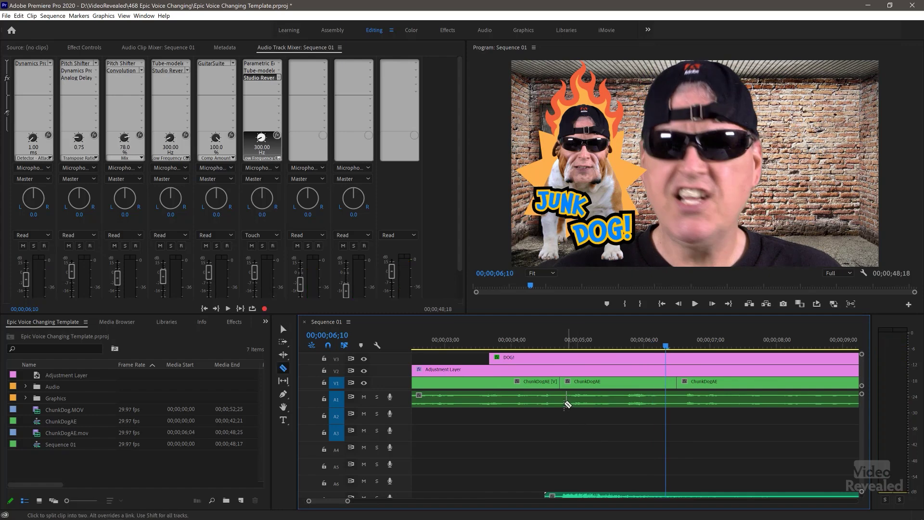
# Step: Cut the A1 voice from about 00;00;04;24 to 00;00;06;10, move that segment to A2 and play it
pyautogui.press('v')
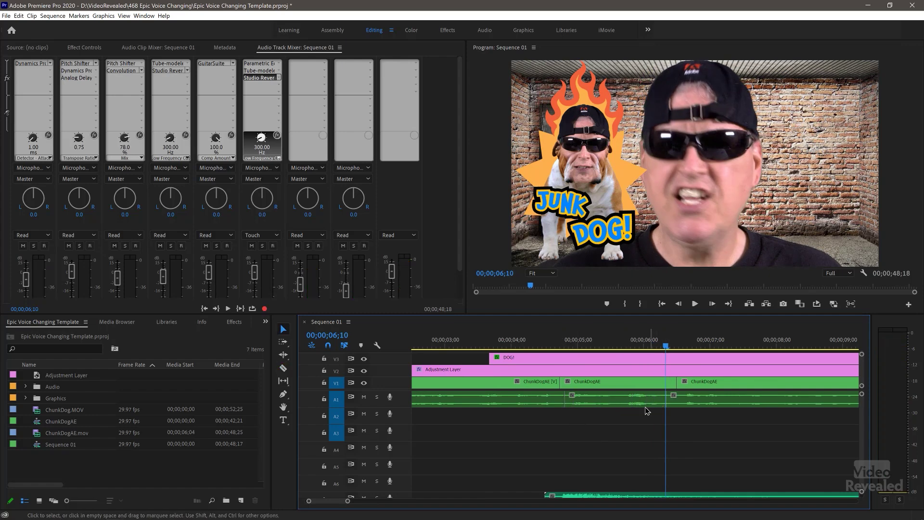
pyautogui.click(628, 399)
pyautogui.moveTo(628, 399); pyautogui.dragTo(628, 417)
pyautogui.hotkey('shift', 'k')
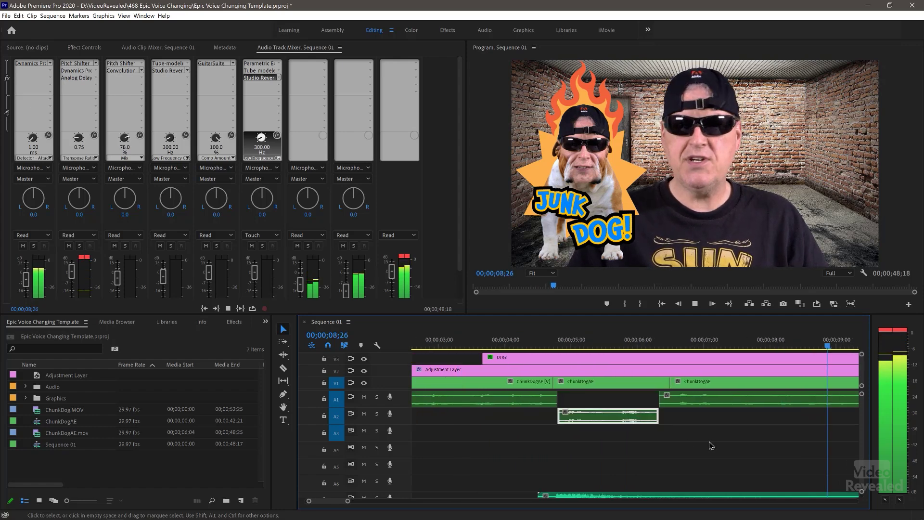
pyautogui.press('space')
# Step: Cut the A1 voice from about 00;00;10;20 to 00;00;12;13, move that segment to A3 and play it
pyautogui.scroll(-4, 717, 447)
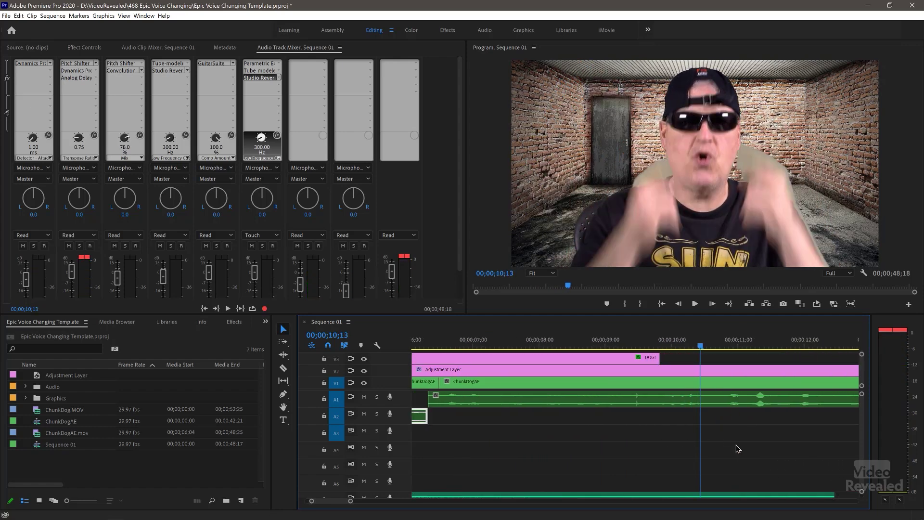
pyautogui.press('space')
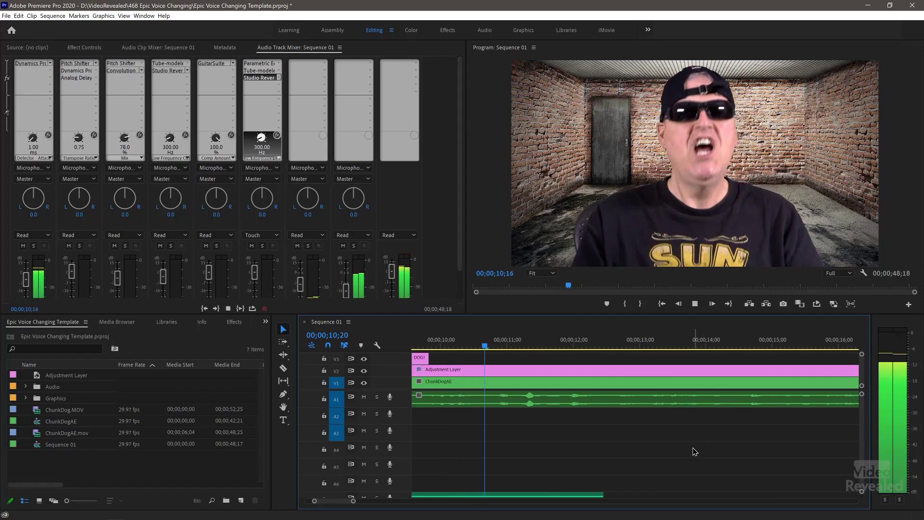
pyautogui.press('space')
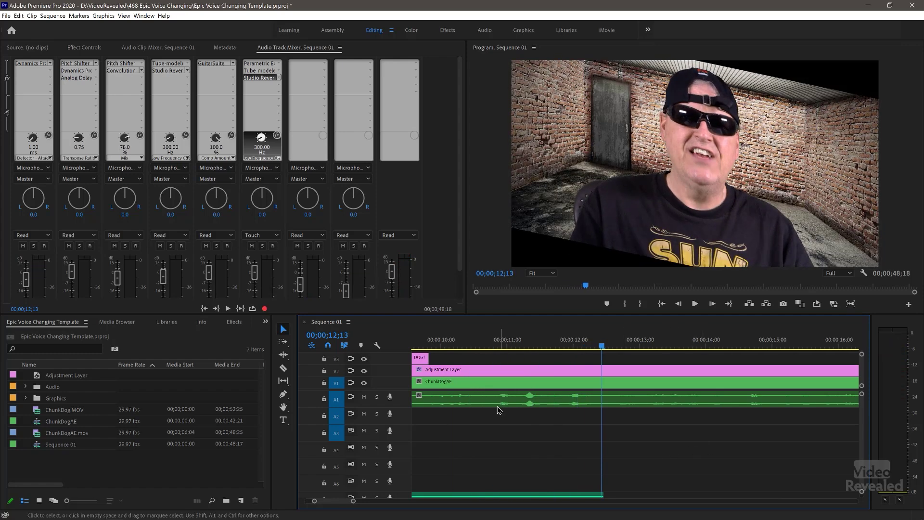
pyautogui.press('c')
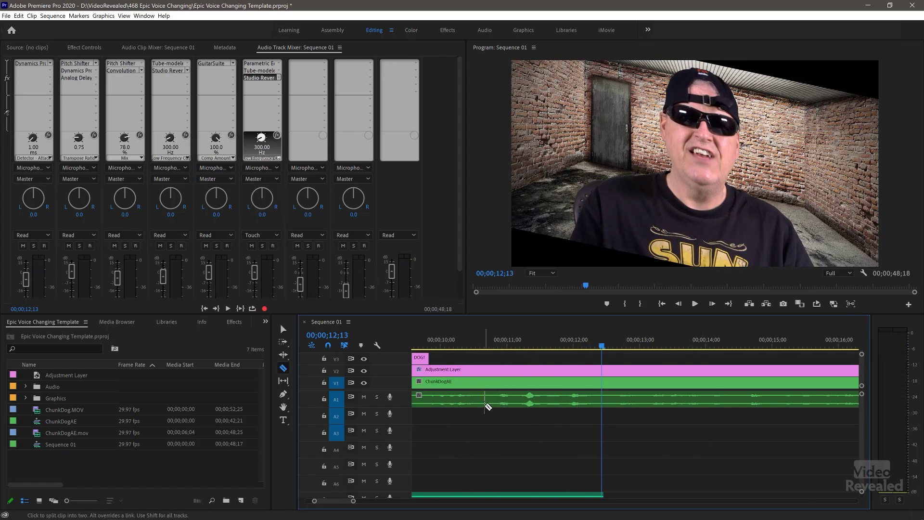
pyautogui.press('v')
pyautogui.click(553, 404)
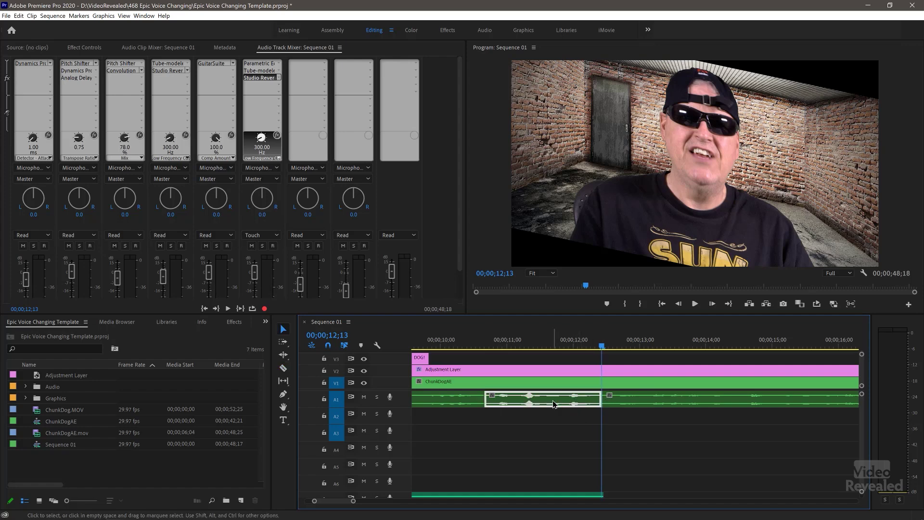
pyautogui.hotkey('alt', 'Down')
pyautogui.hotkey('alt', 'Down')
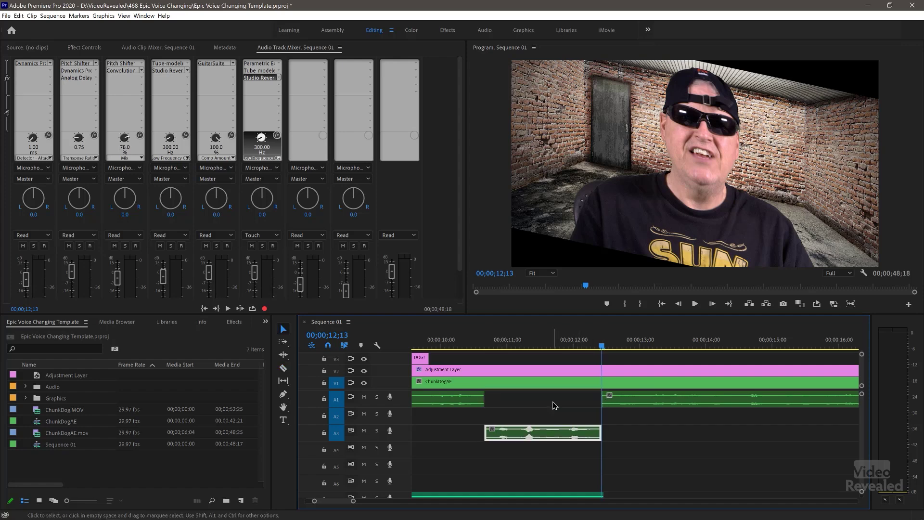
pyautogui.press('space')
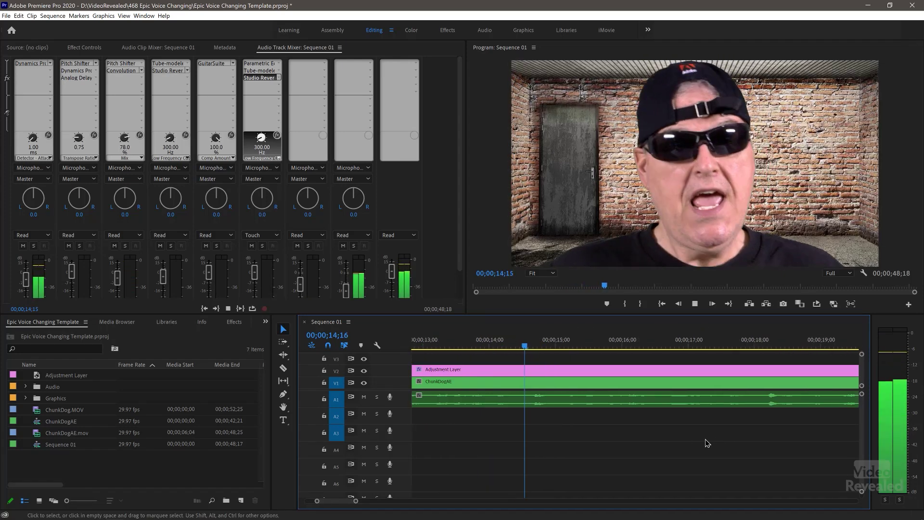
# Step: Cut the A1 voice from about 00;00;15;05 to 00;00;16;18, move that segment to A5 and play past it
pyautogui.press('space')
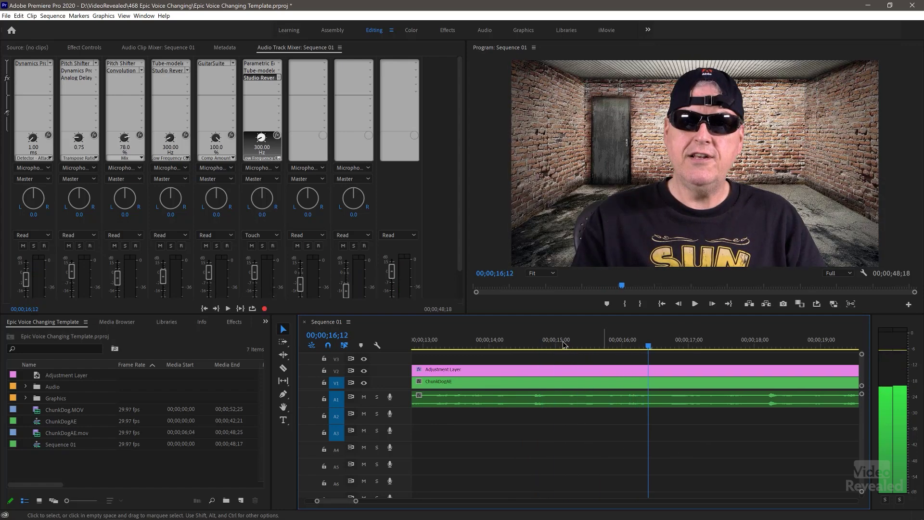
pyautogui.click(568, 342)
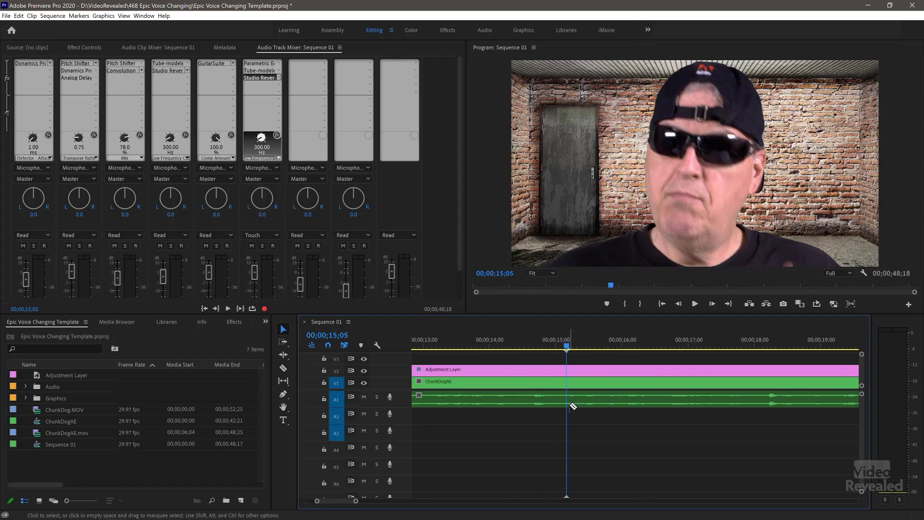
pyautogui.press('space')
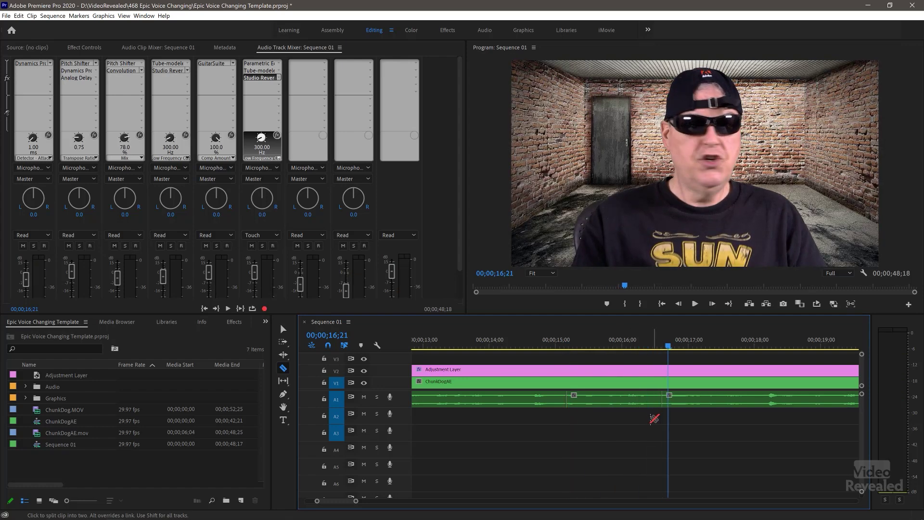
pyautogui.press('v')
pyautogui.click(627, 401)
pyautogui.moveTo(627, 403); pyautogui.dragTo(627, 471)
pyautogui.click(545, 338)
pyautogui.press('space')
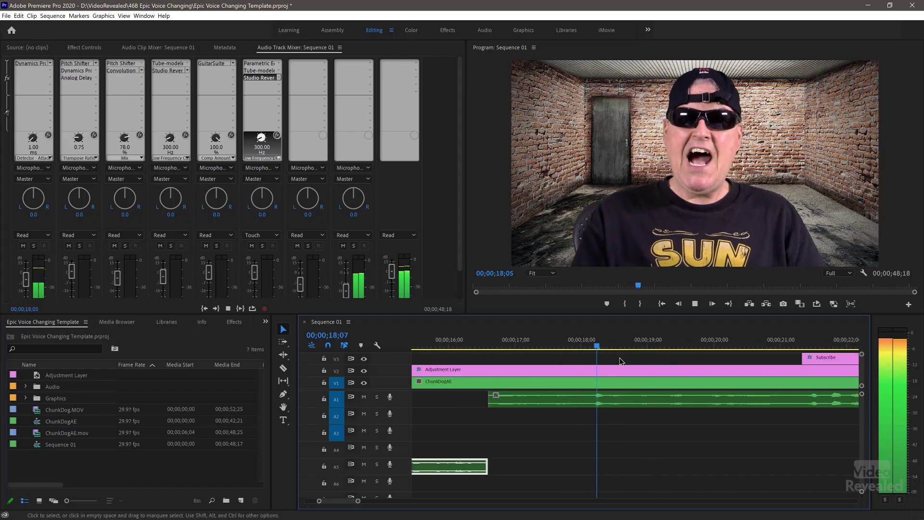
pyautogui.press('space')
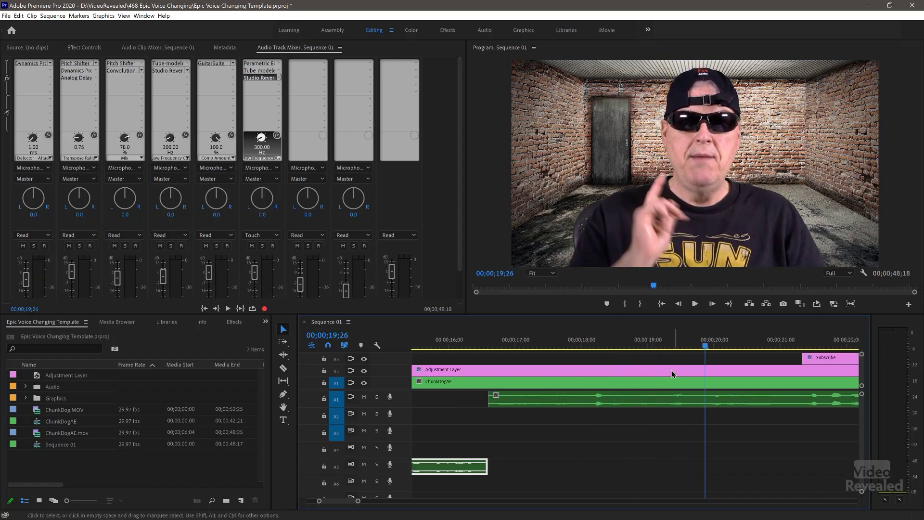
# Step: Cut the A1 voice under the first Subscribe graphic, from about 00;00;21;08 to 00;00;22;14, move it to A2 and play it
pyautogui.press('space')
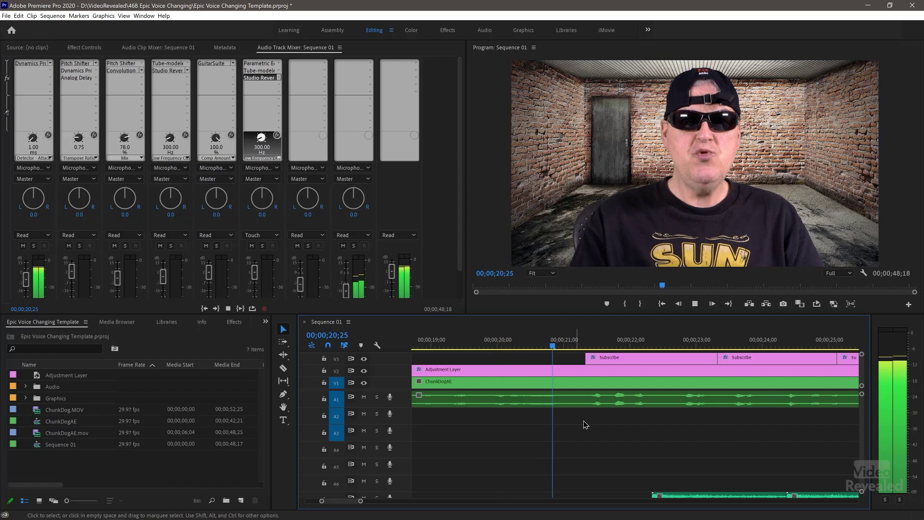
pyautogui.press('space')
pyautogui.press('c')
pyautogui.click(666, 404)
pyautogui.press('v')
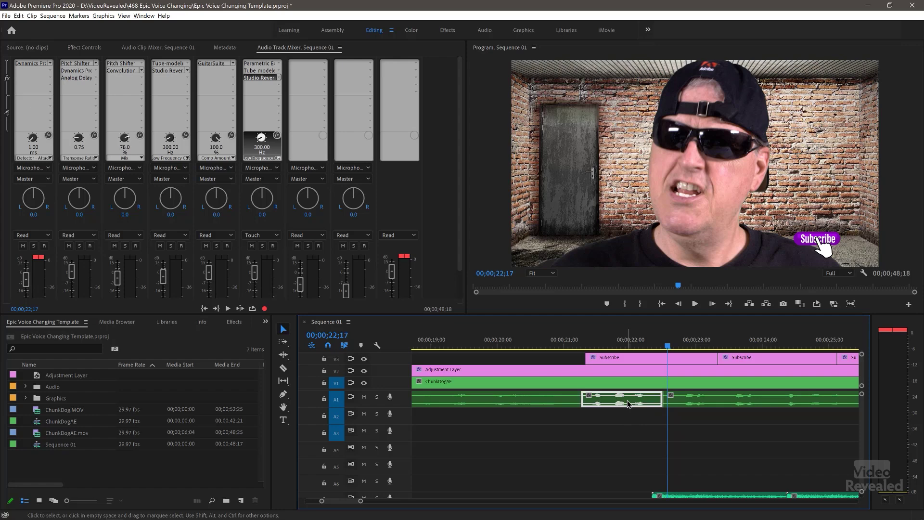
pyautogui.hotkey('alt', 'Down')
pyautogui.click(563, 341)
pyautogui.press('space')
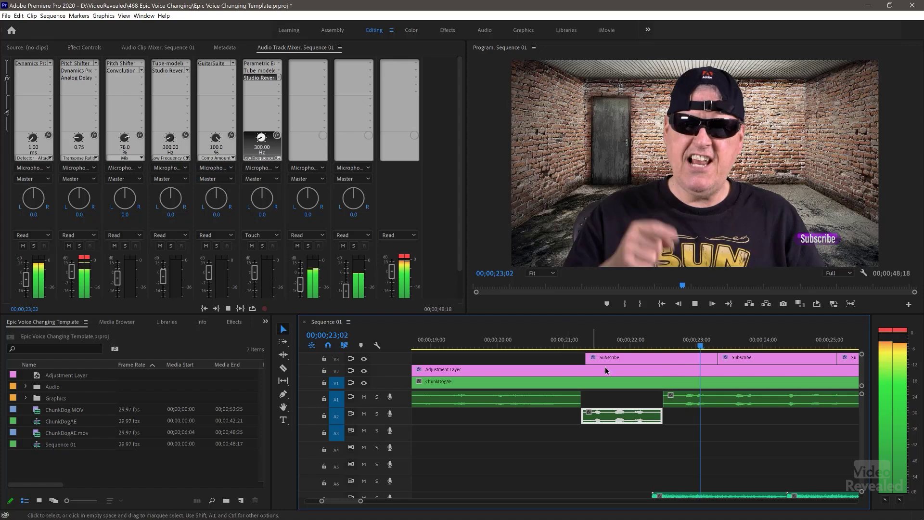
pyautogui.press('space')
# Step: Cut the A1 voice from 00;00;23;13 to about 00;00;24;05, move that segment to A2 and play it
pyautogui.scroll(-3, 638, 410)
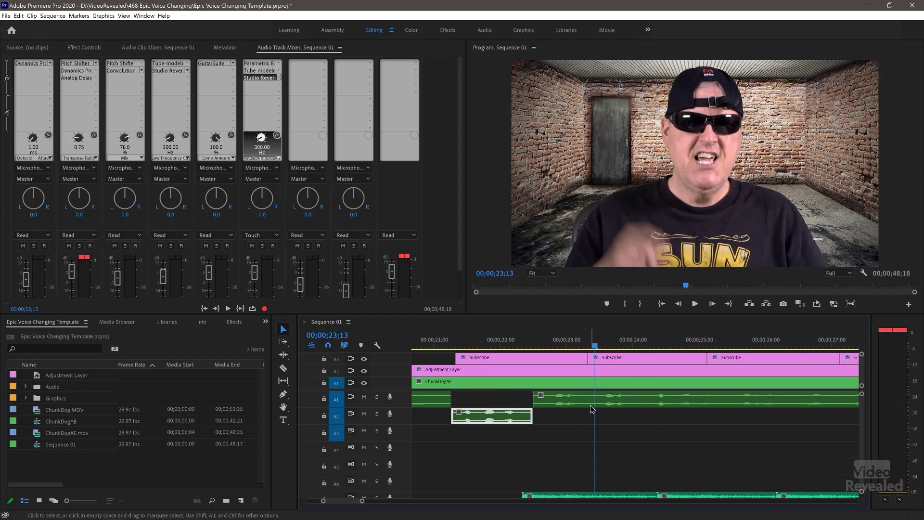
pyautogui.press('v')
pyautogui.click(620, 402)
pyautogui.hotkey('alt', 'Down')
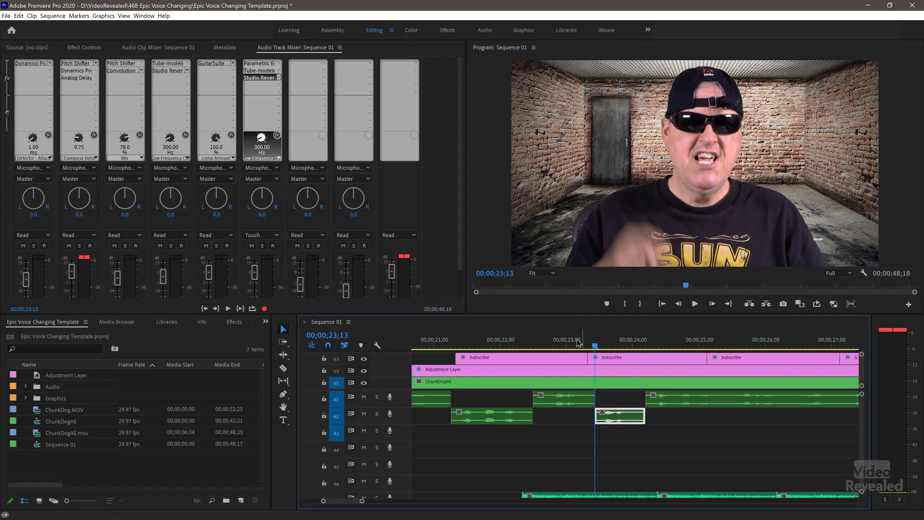
pyautogui.press('space')
pyautogui.press('space')
# Step: Move the A1 voice clip between the two Subscribe segments on A2 to A4 and play that section
pyautogui.click(570, 407)
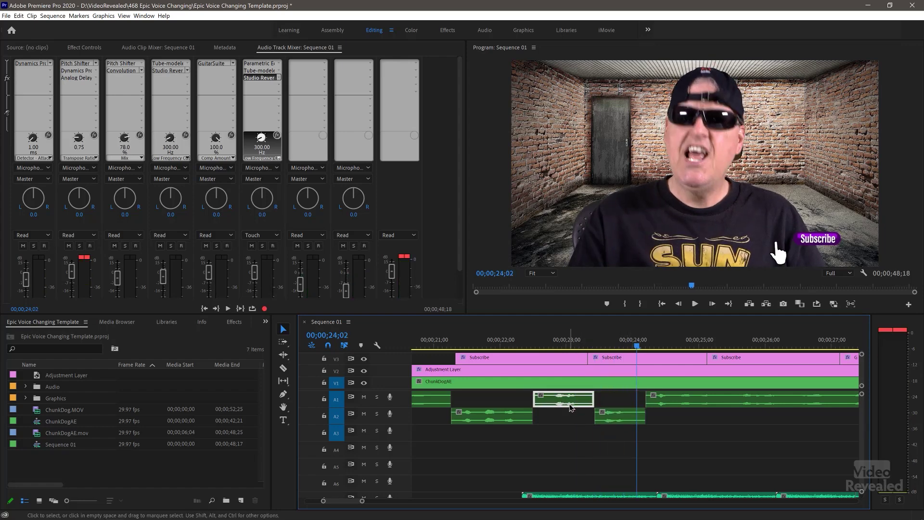
pyautogui.hotkey('alt', 'Down')
pyautogui.hotkey('alt', 'Down')
pyautogui.hotkey('alt', 'Down')
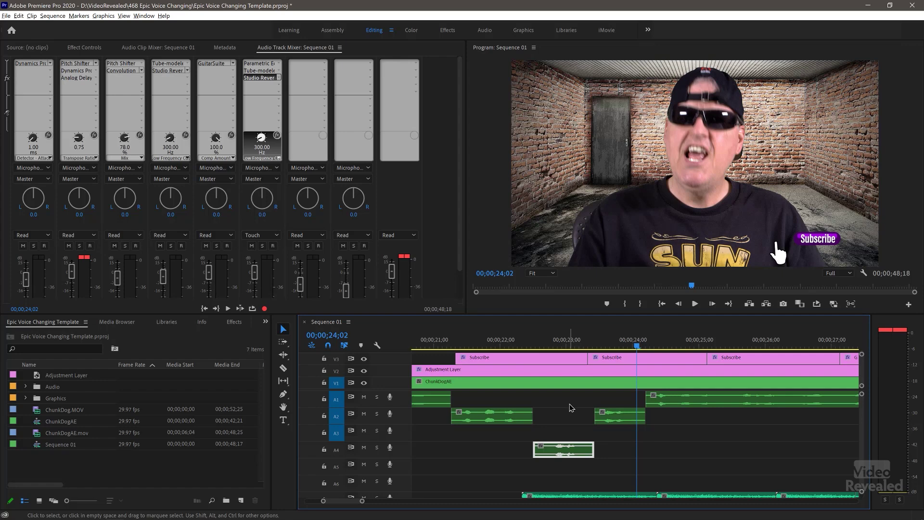
pyautogui.click(523, 344)
pyautogui.press('space')
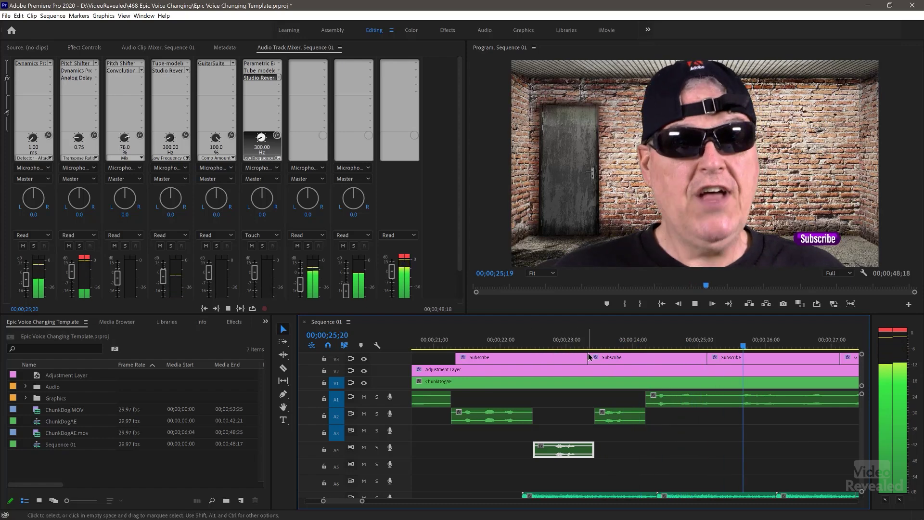
pyautogui.press('space')
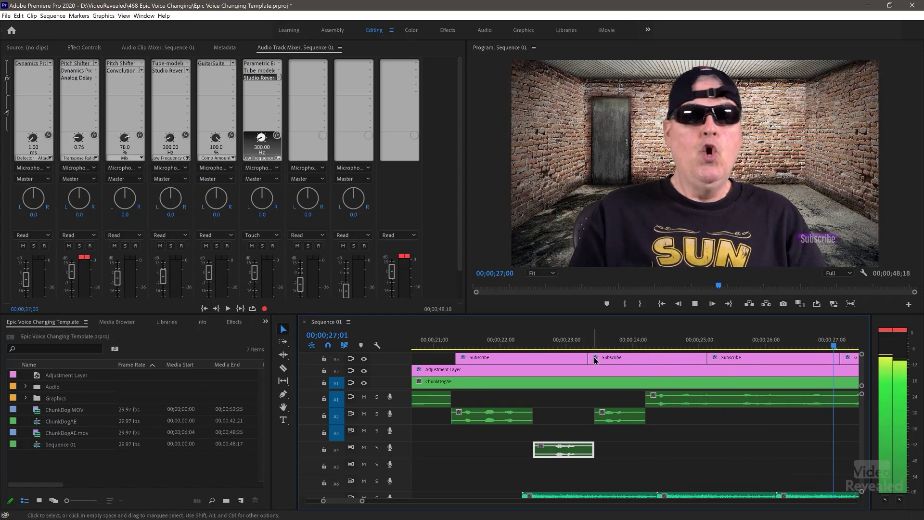
# Step: Move the A3 voice clip near 00;00;11 to A5 and play it with that track's effects
pyautogui.press('-')
pyautogui.press('-')
pyautogui.press('-')
pyautogui.press('space')
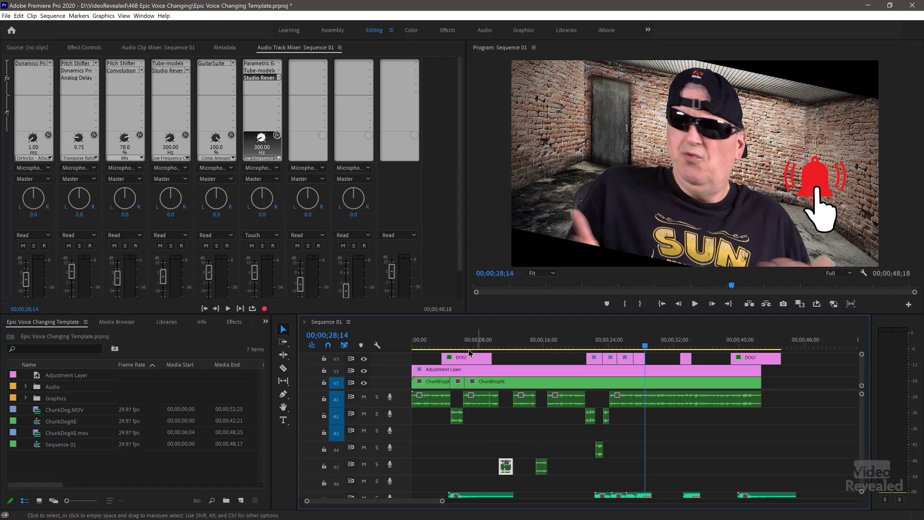
pyautogui.press('space')
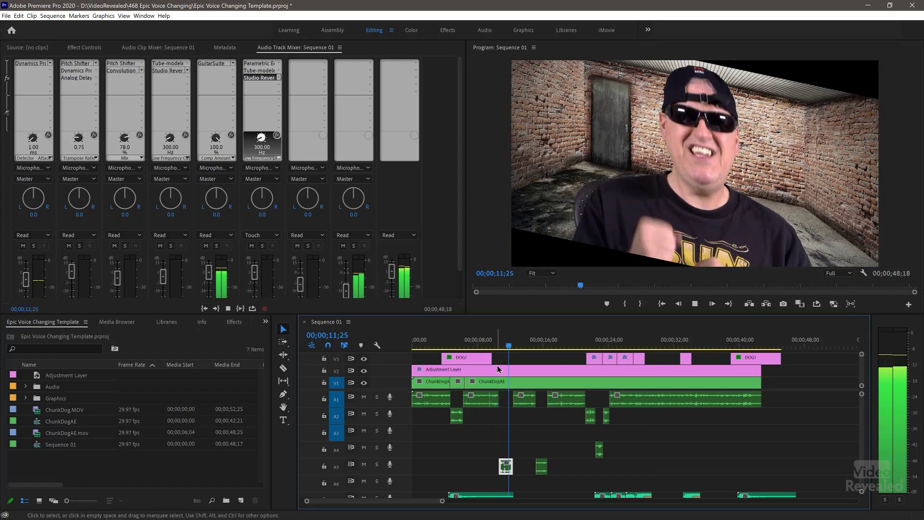
# Step: Return the voice clip near 00;00;11 from A5 to A3 and play it from just before its start
pyautogui.press('space')
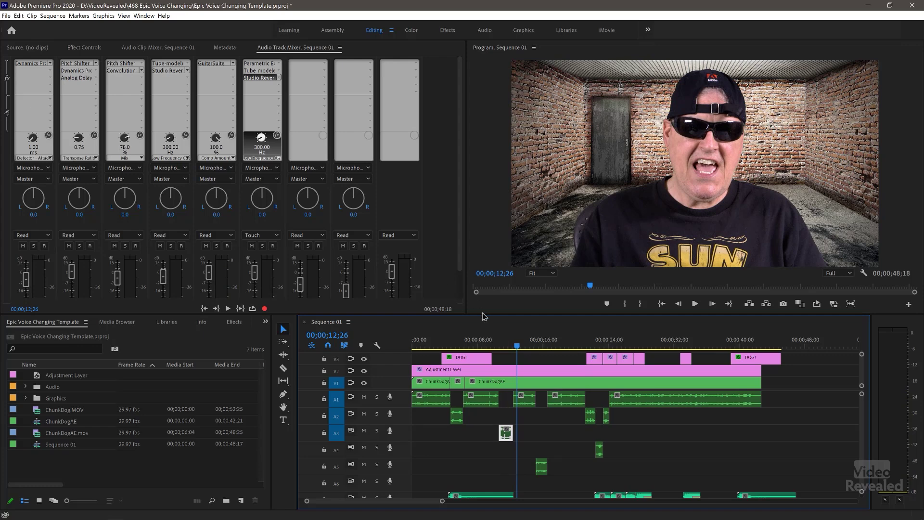
pyautogui.click(493, 335)
pyautogui.press('space')
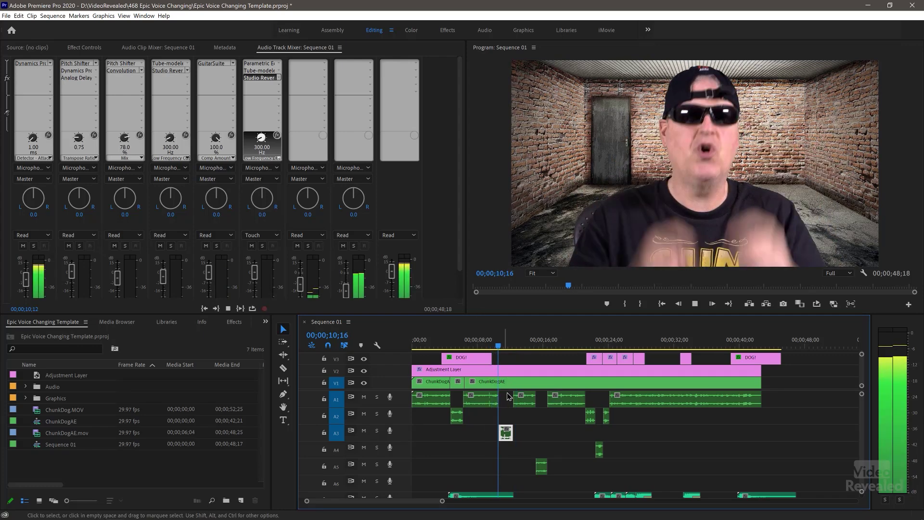
pyautogui.press('space')
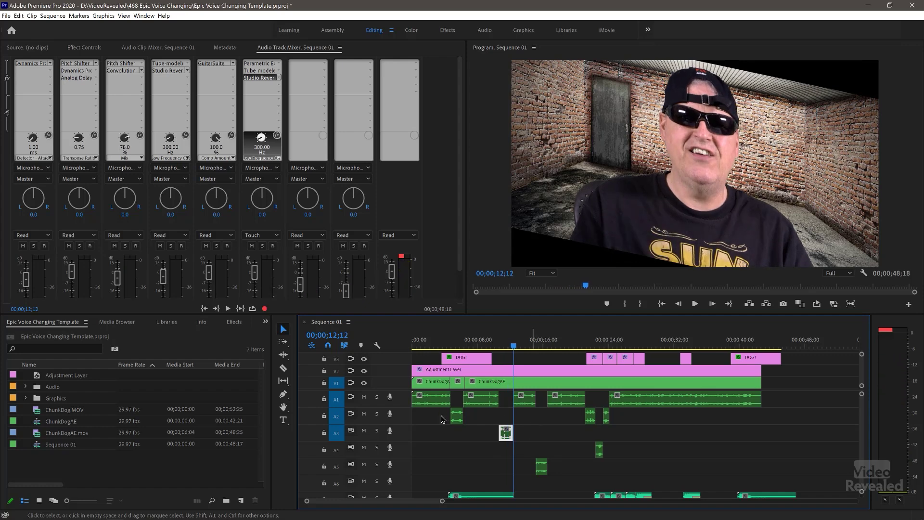
# Step: Inspect the Evil and Squeak tracks' Pitch Shifter settings and play the A3 voice clip near 00;00;11 with Squeak's pitch effect open
pyautogui.doubleClick(83, 65)
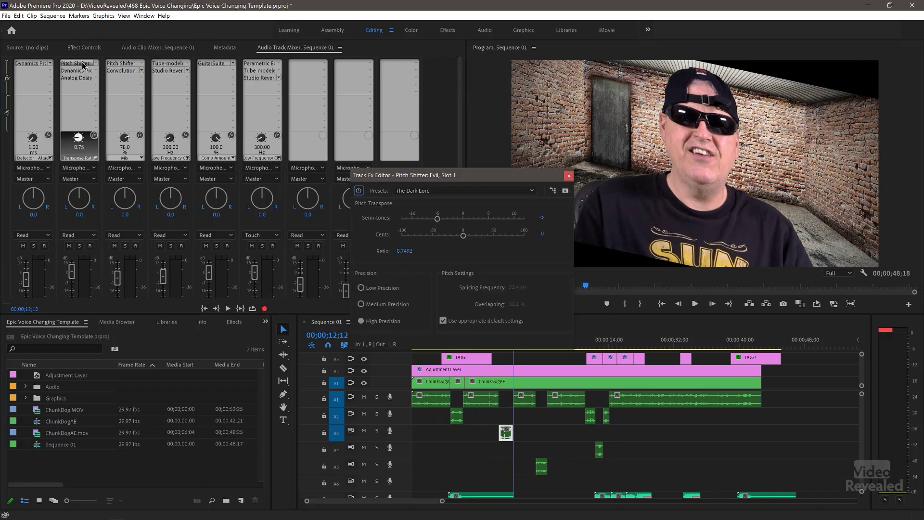
pyautogui.click(568, 176)
pyautogui.doubleClick(122, 65)
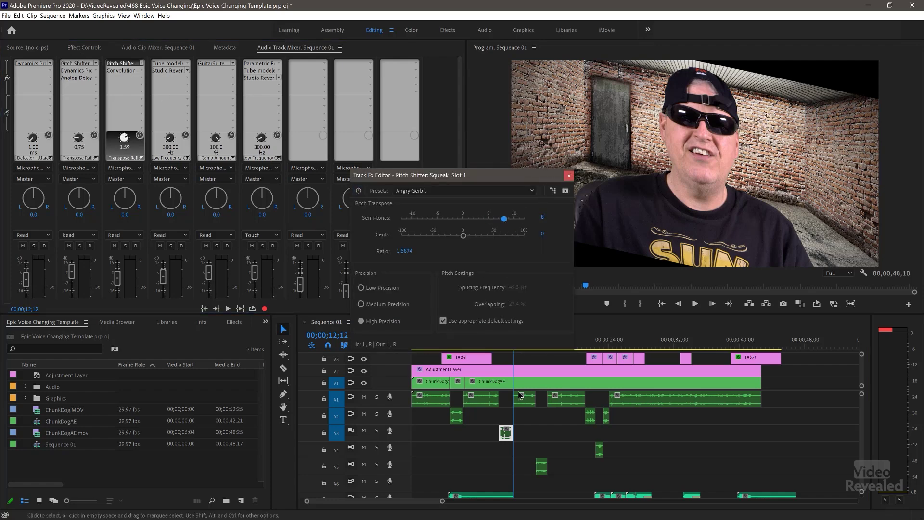
pyautogui.moveTo(525, 175); pyautogui.dragTo(529, 123)
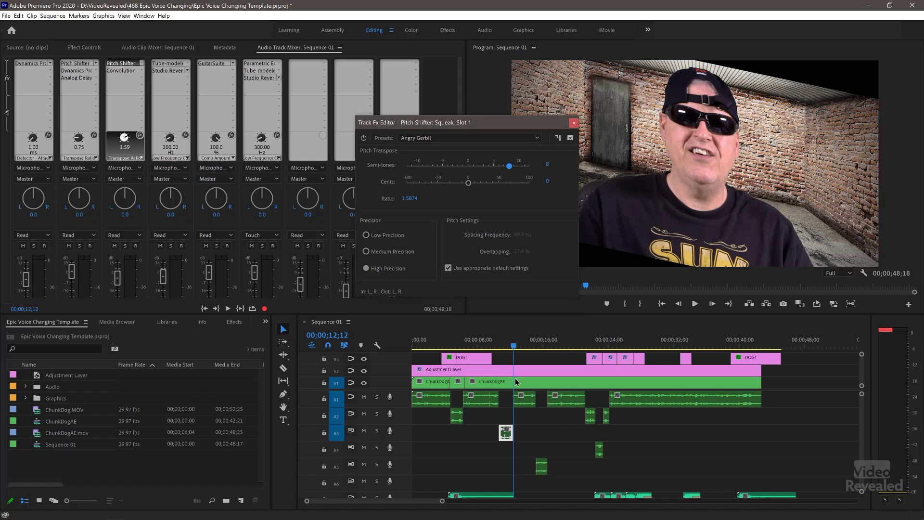
pyautogui.click(497, 348)
pyautogui.press('space')
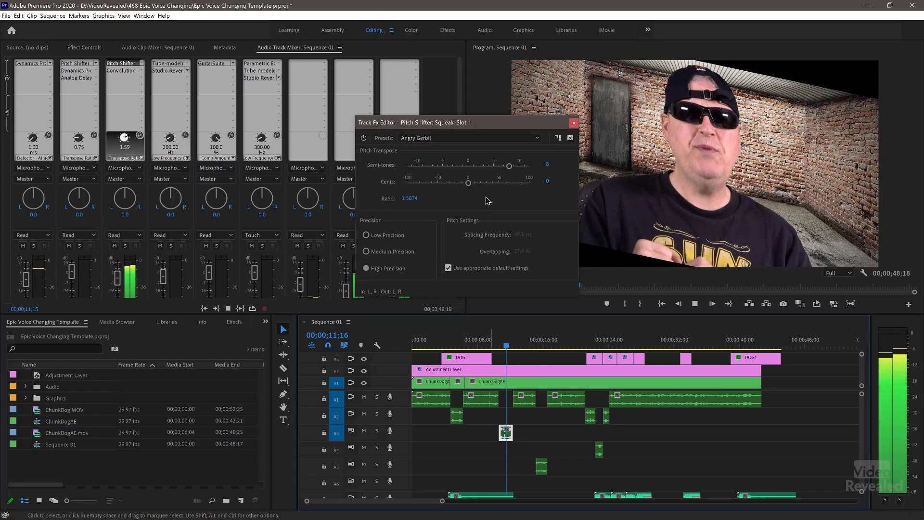
pyautogui.press('space')
# Step: Raise the Squeak track's Pitch Shifter to 10 semi-tones and play the A3 voice clip from just before its start
pyautogui.moveTo(509, 166); pyautogui.dragTo(519, 168)
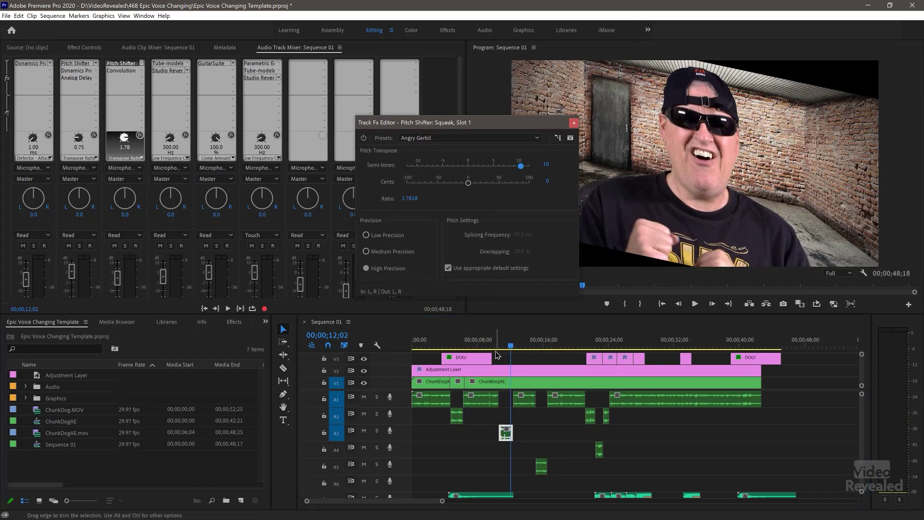
pyautogui.click(496, 349)
pyautogui.press('space')
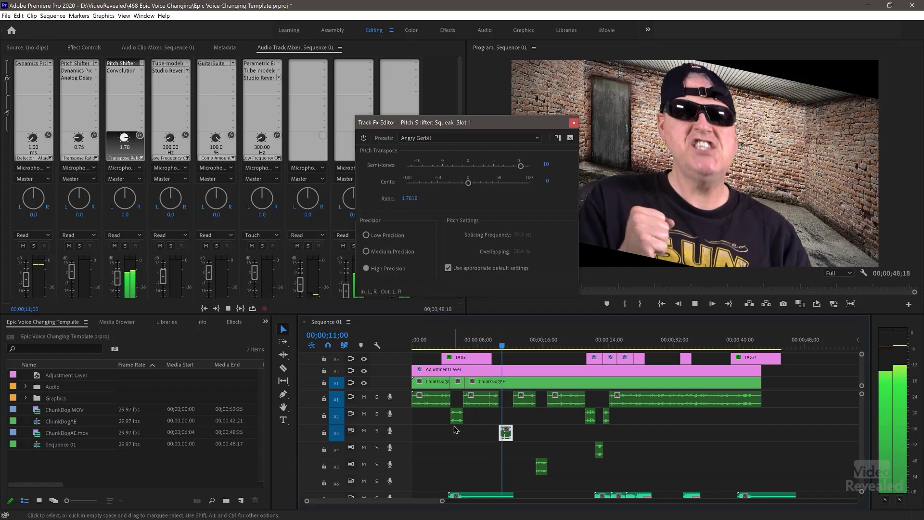
pyautogui.press('space')
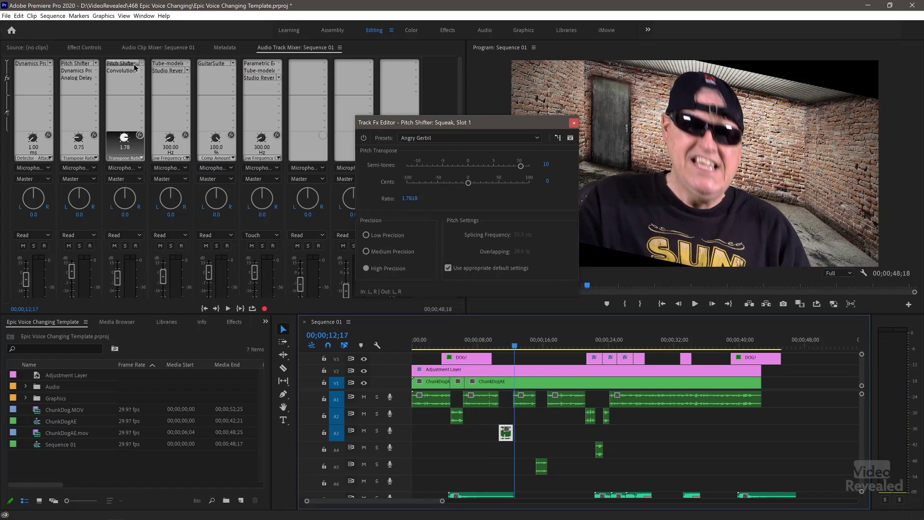
# Step: Set the Squeak track's Convolution Reverb to the Hall impulse with the mix at about 86% and play it
pyautogui.doubleClick(128, 71)
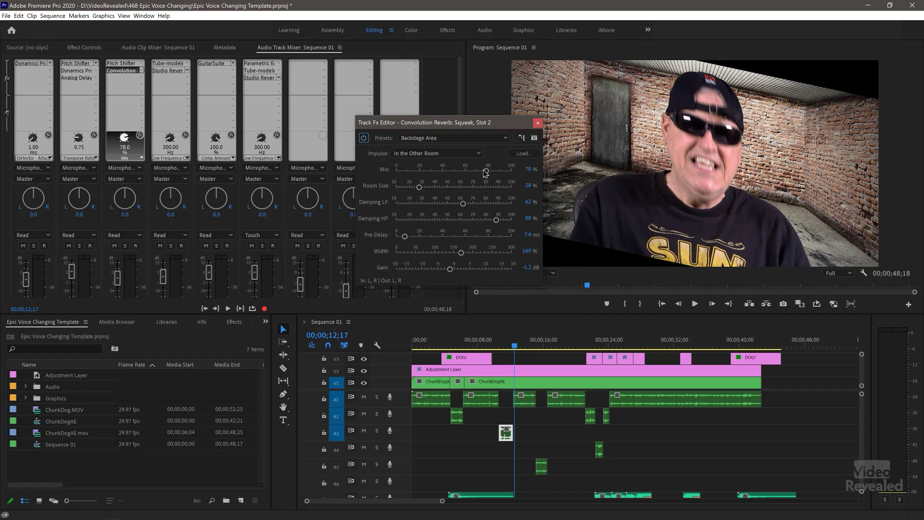
pyautogui.click(448, 156)
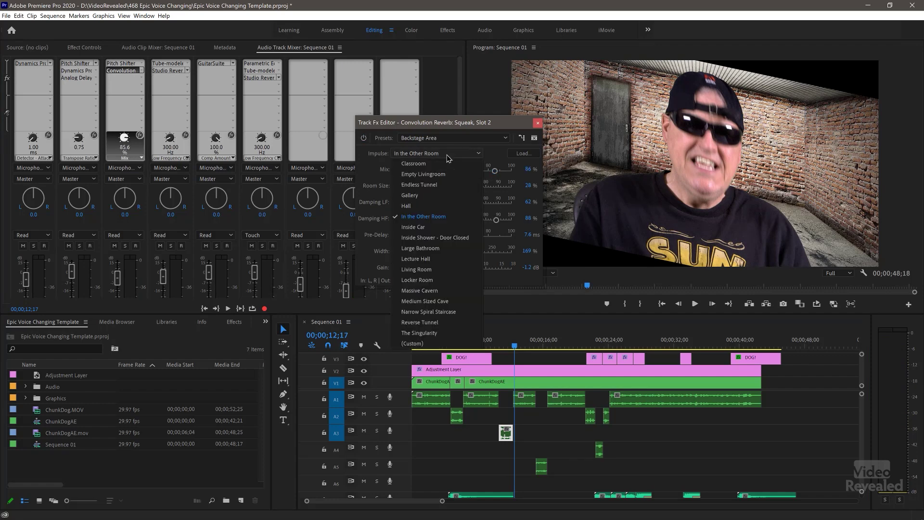
pyautogui.click(436, 206)
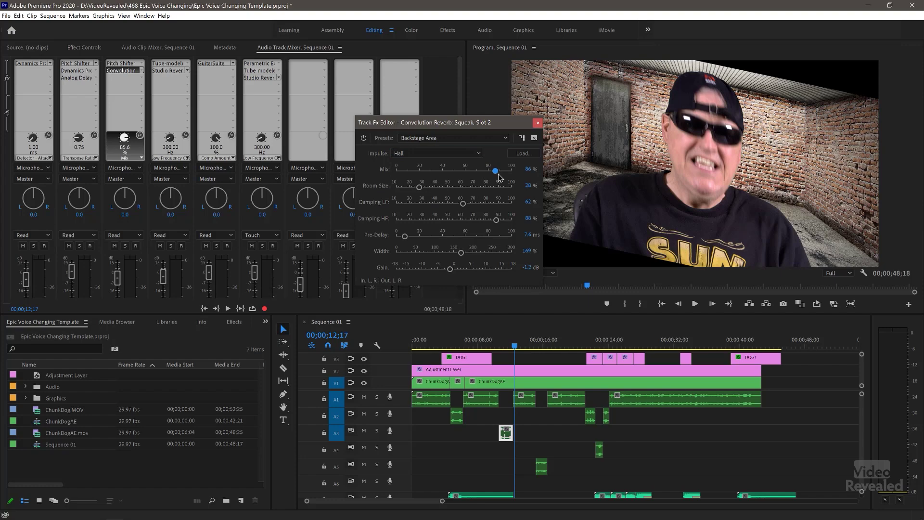
pyautogui.press('space')
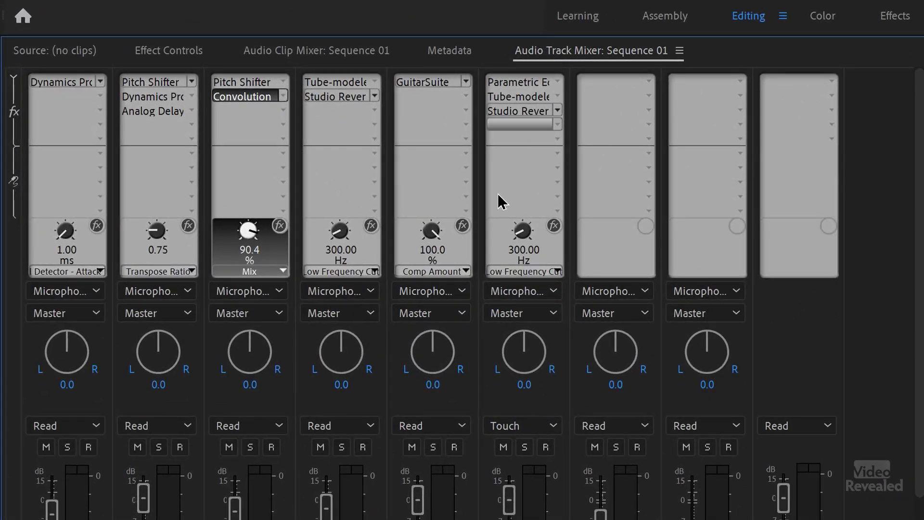
# Step: Move Convolution Reverb to the Squeak track's third effect slot, leaving an empty slot below Pitch Shifter
pyautogui.moveTo(263, 133); pyautogui.dragTo(264, 99)
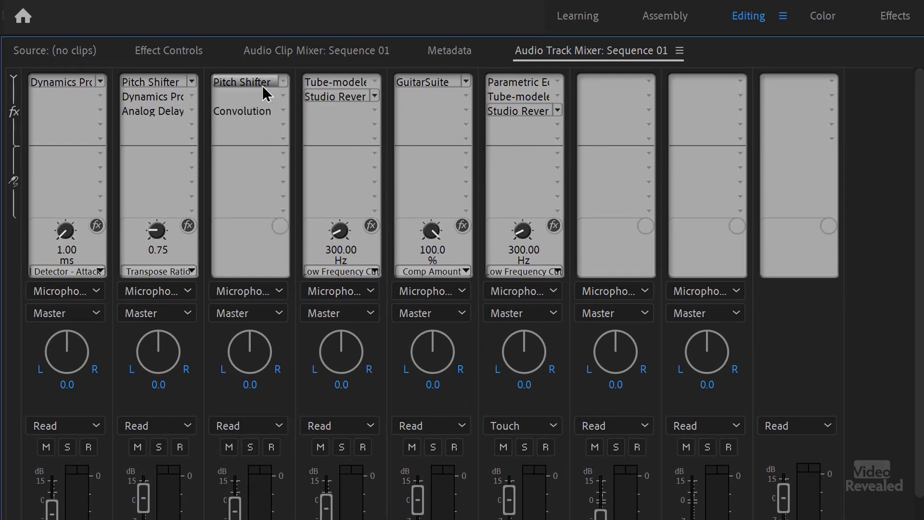
pyautogui.click(265, 93)
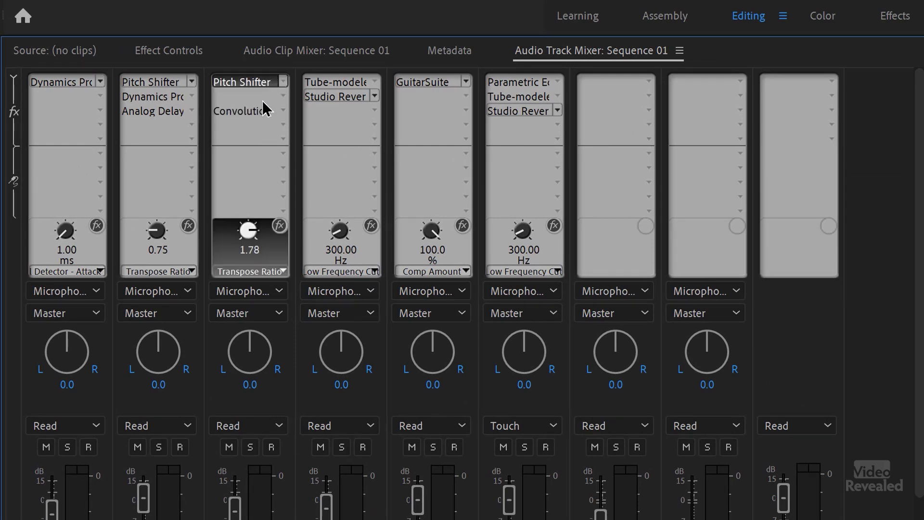
# Step: Copy the Evil track's Analog Delay into the fifth effect slot of tracks A3, A4, A5 and A6
pyautogui.click(162, 100)
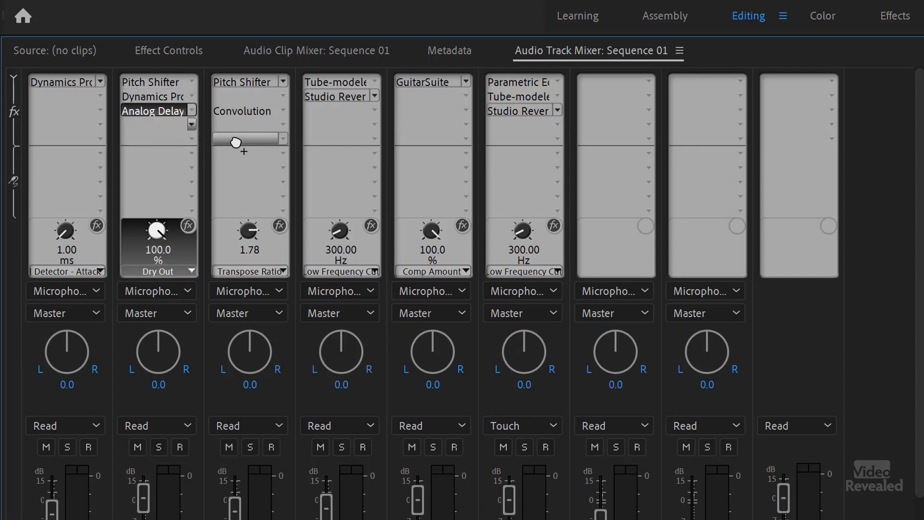
pyautogui.moveTo(235, 143); pyautogui.dragTo(237, 142)
pyautogui.moveTo(340, 140); pyautogui.dragTo(428, 138)
pyautogui.moveTo(496, 140); pyautogui.dragTo(496, 140)
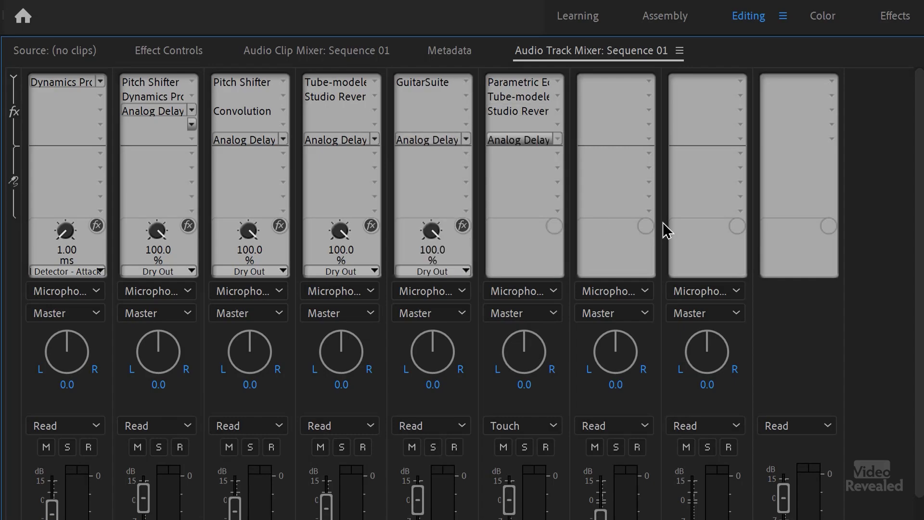